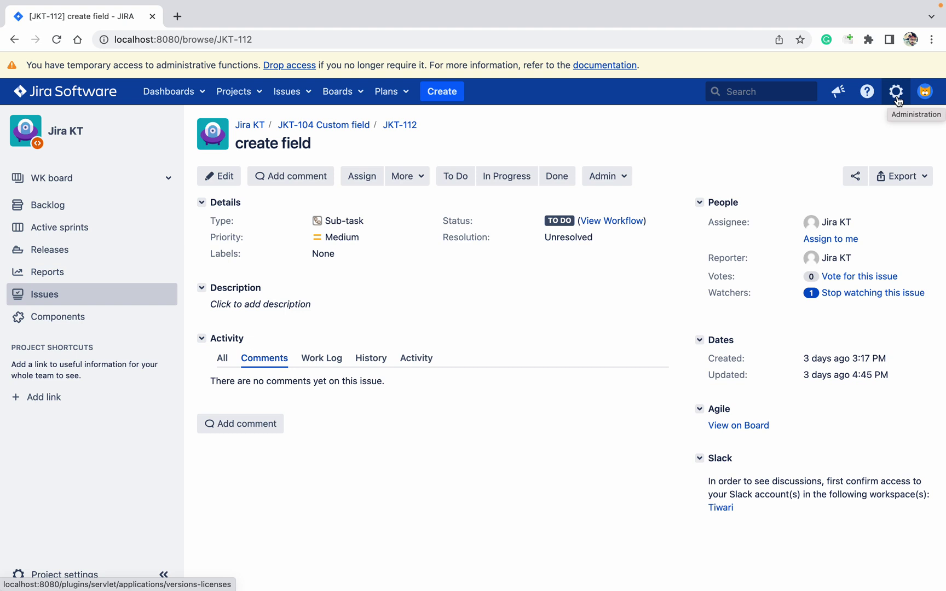
- Open Issues administration in a new tab and confirm administrator access with the account password
left_click(896, 93)
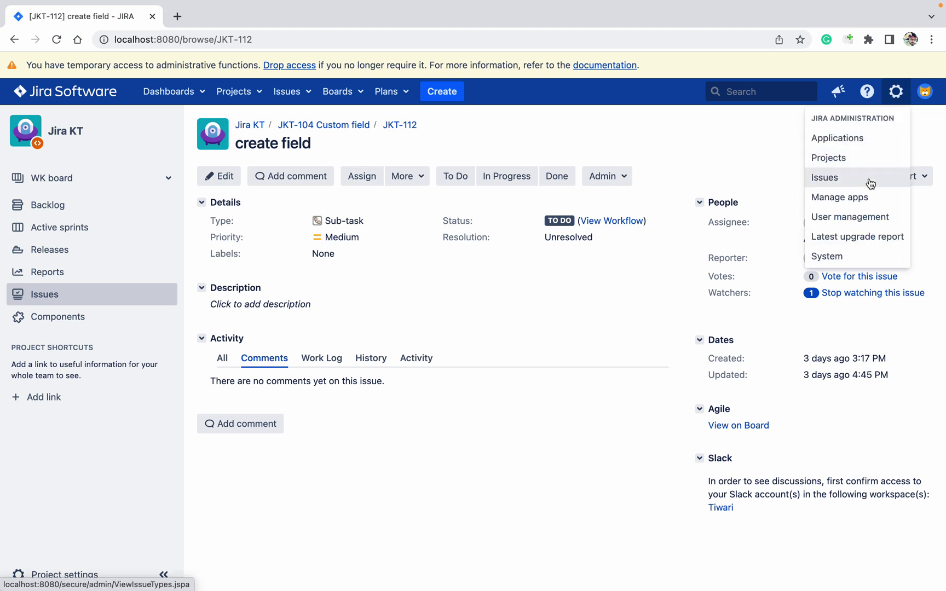
left_click(840, 179, "super")
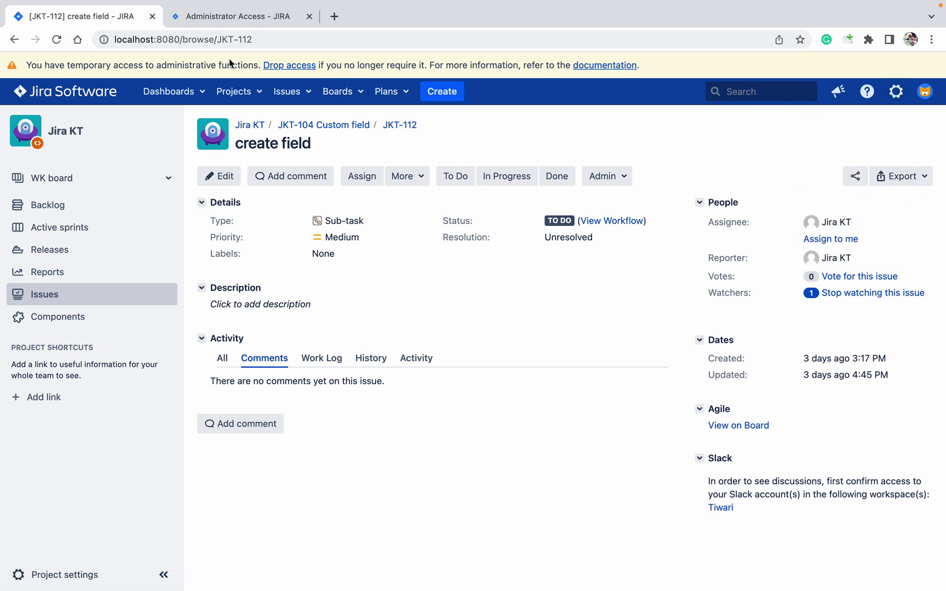
left_click(243, 18)
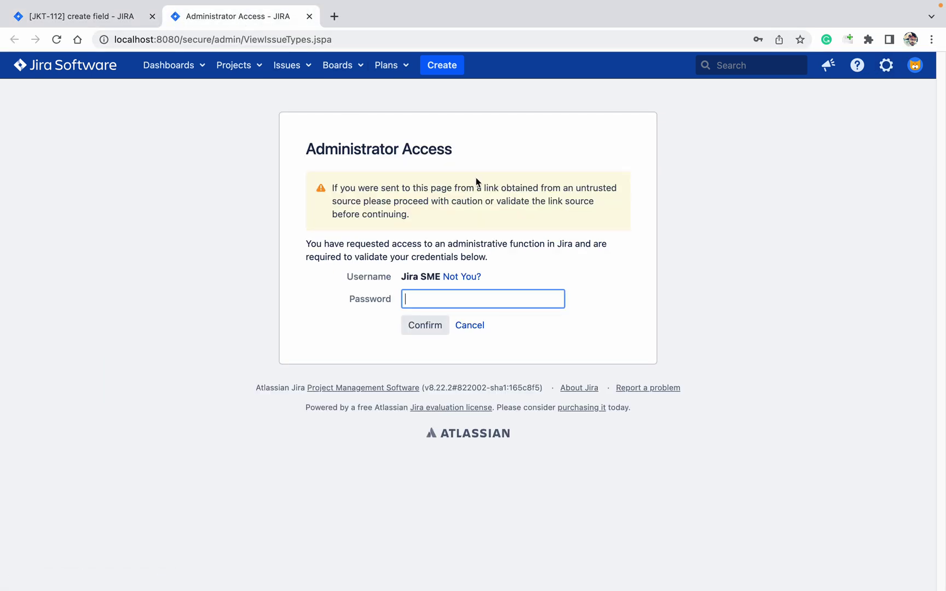
type("•••••••••")
key("Return")
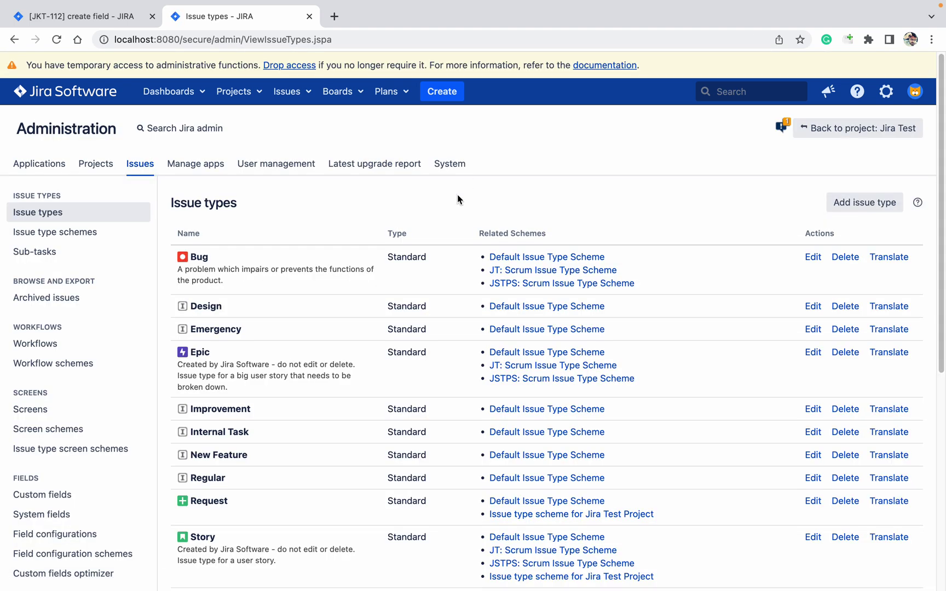
- Browse the System fields list, then switch to the Custom fields list of 35 fields
left_click(55, 510)
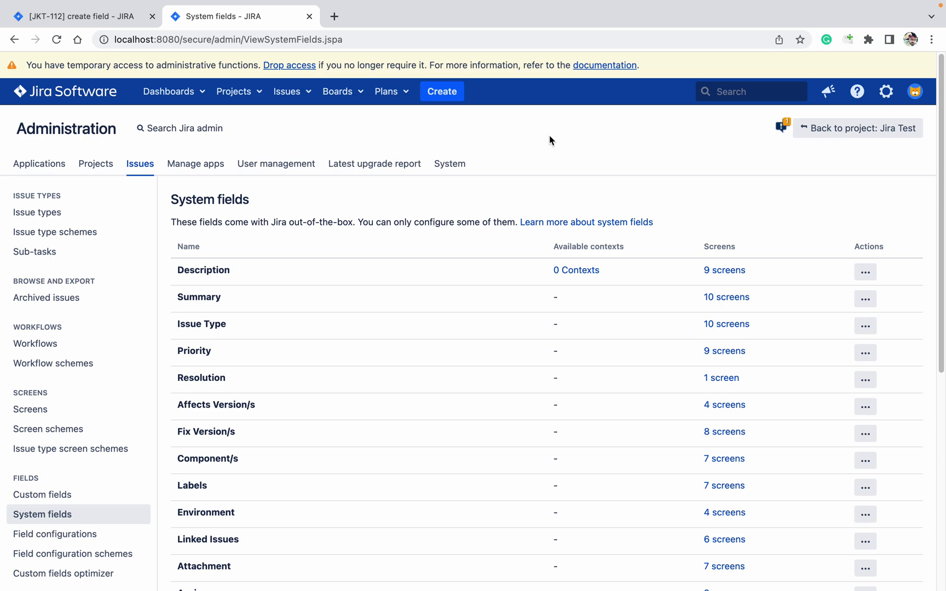
scroll(422, 282, "down", 5)
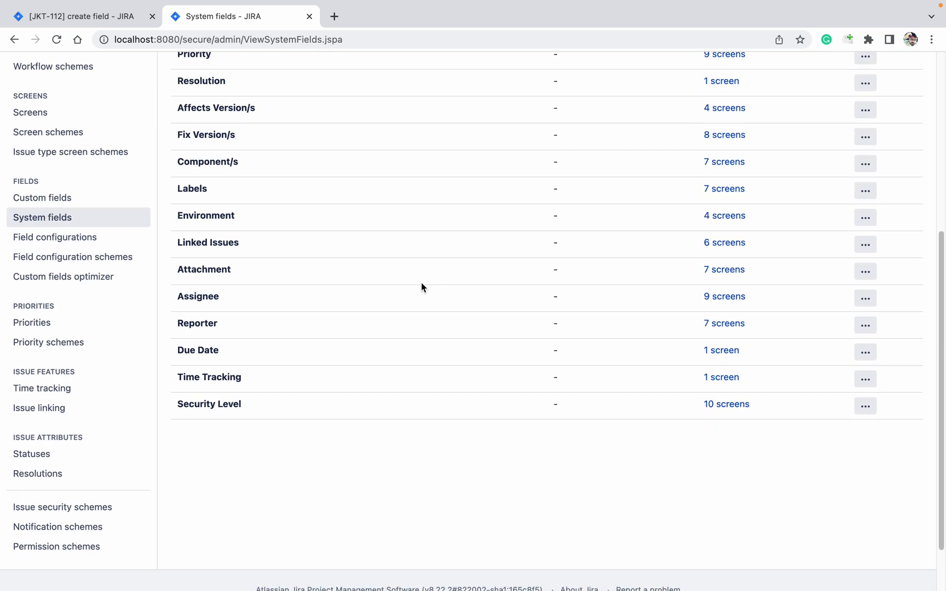
scroll(421, 283, "up", 5)
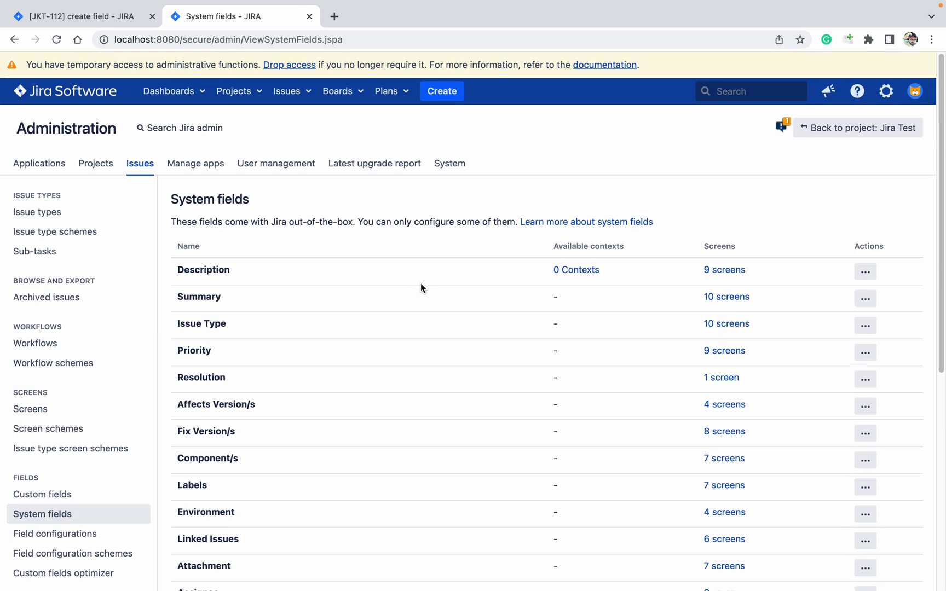
scroll(420, 283, "down", 4)
left_click(53, 272)
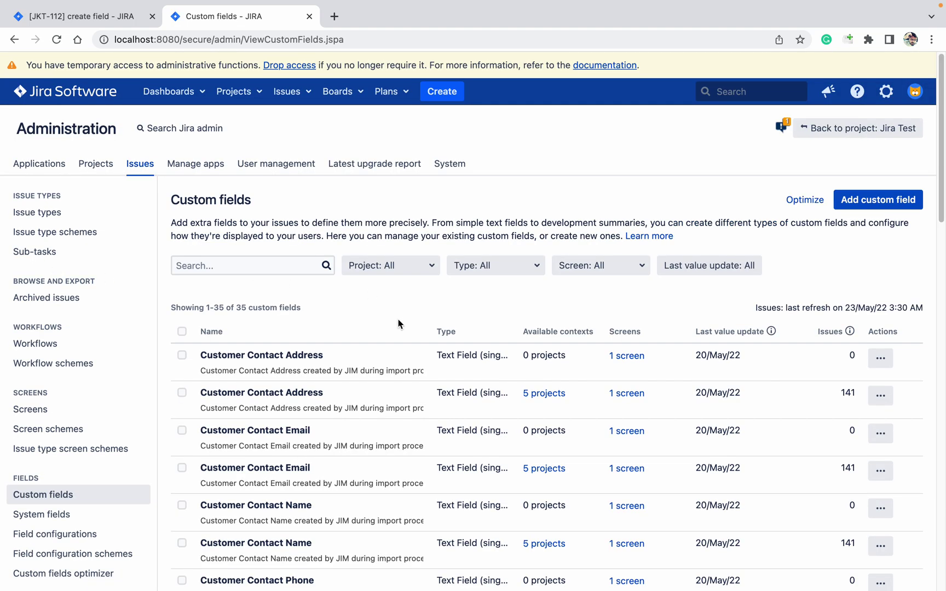
- Start a new custom field, searching all field types for 'Text' and choosing Text Field (multi-line)
left_click(876, 201)
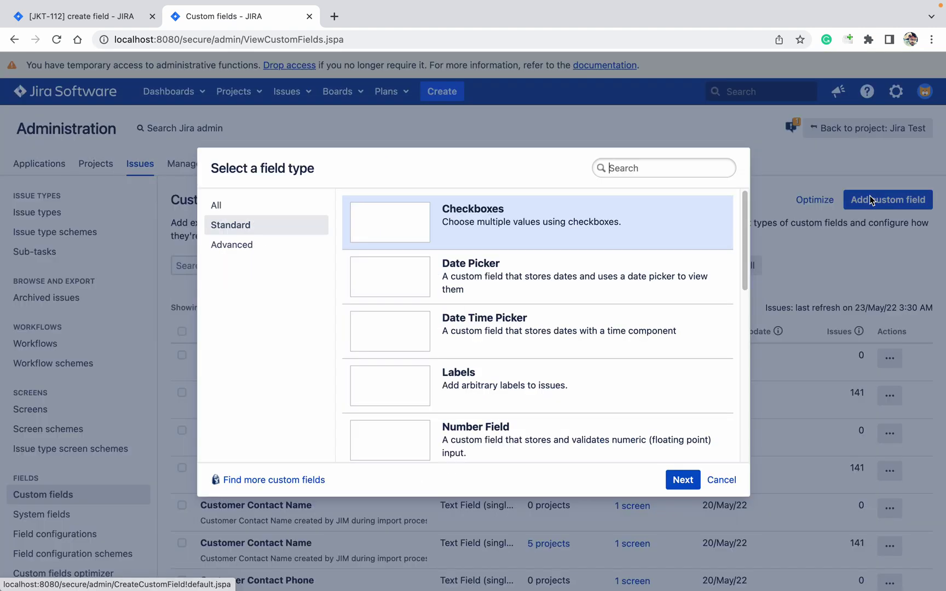
left_click(224, 211)
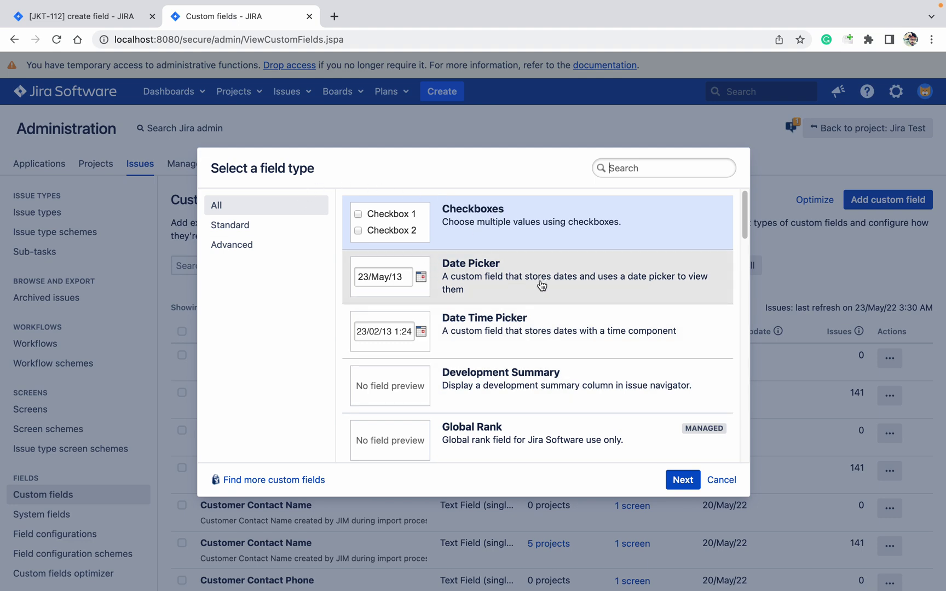
scroll(532, 381, "down", 3)
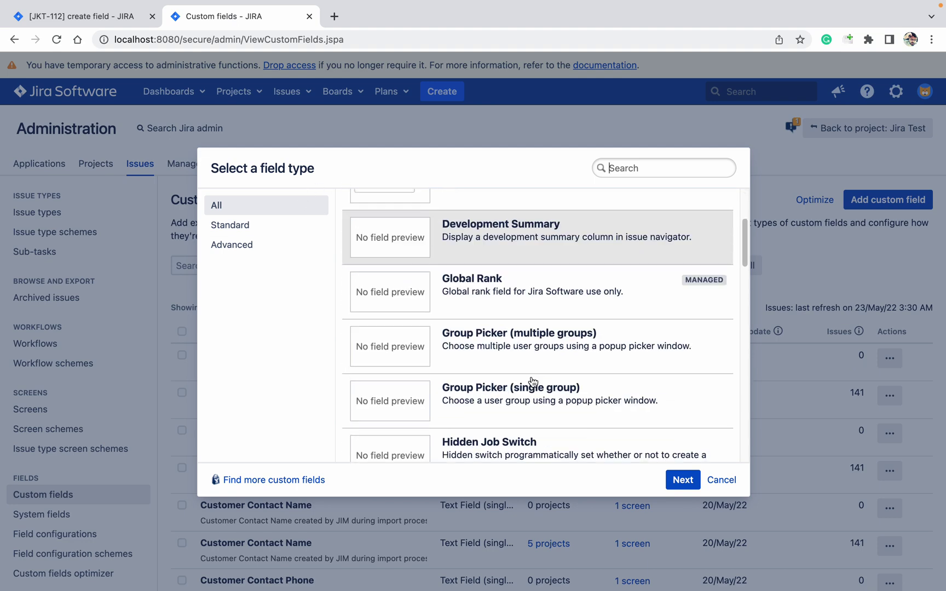
scroll(532, 382, "down", 12)
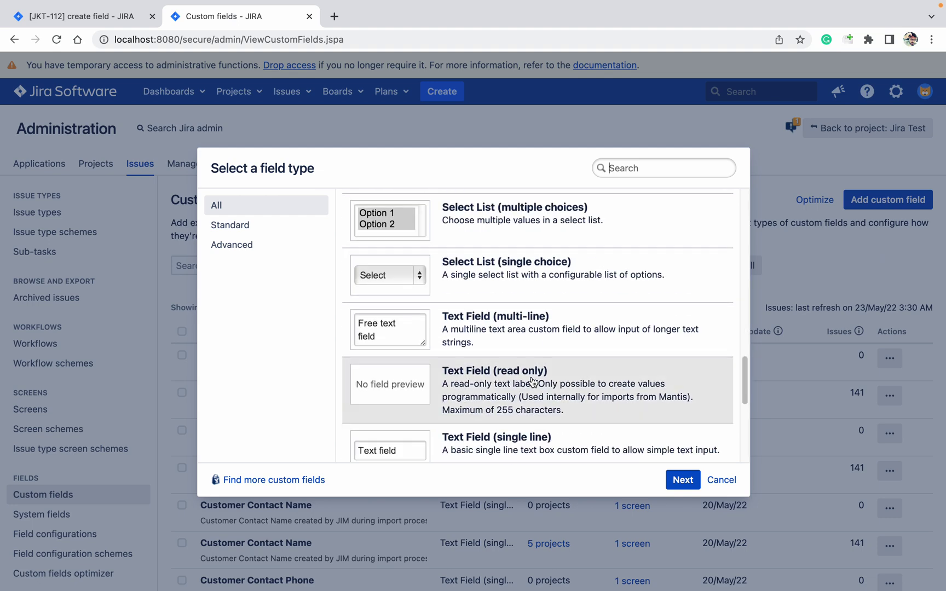
scroll(532, 381, "up", 15)
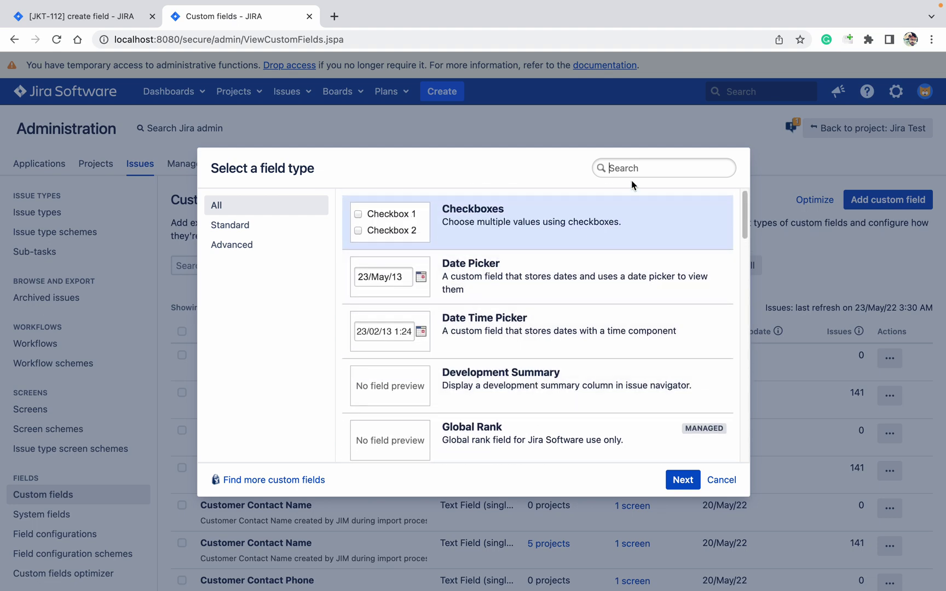
type("RC")
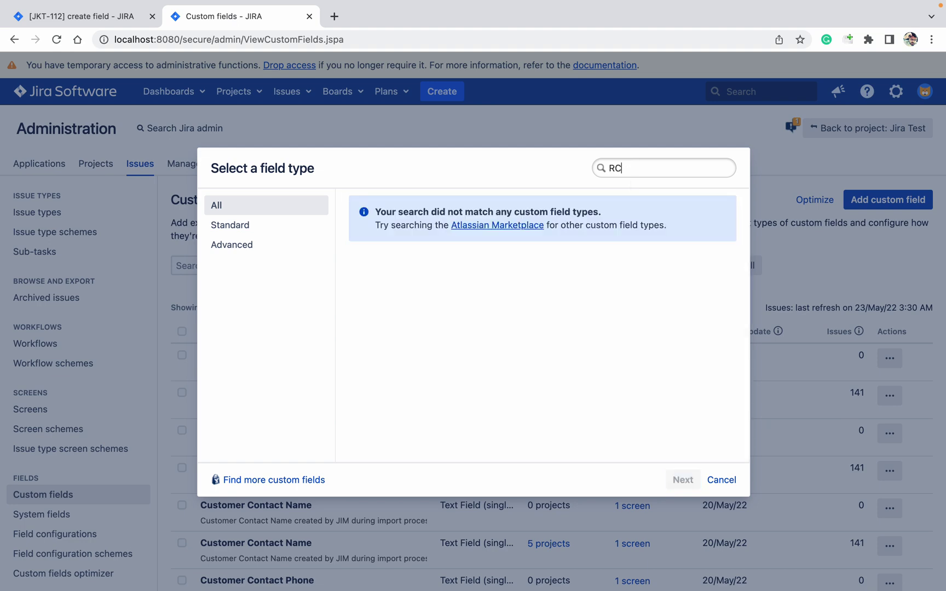
key("BackSpace")
key("BackSpace")
type("Te")
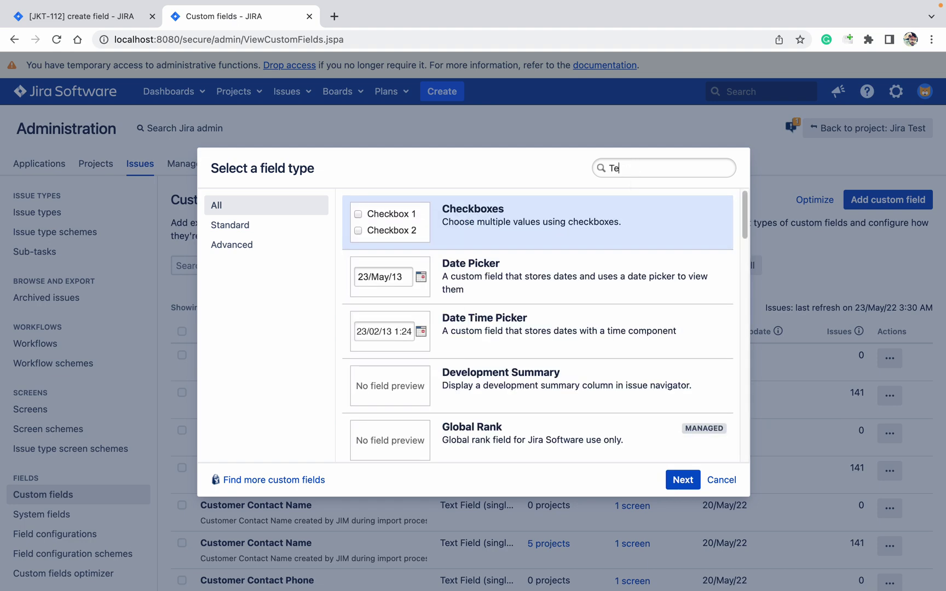
type("xt")
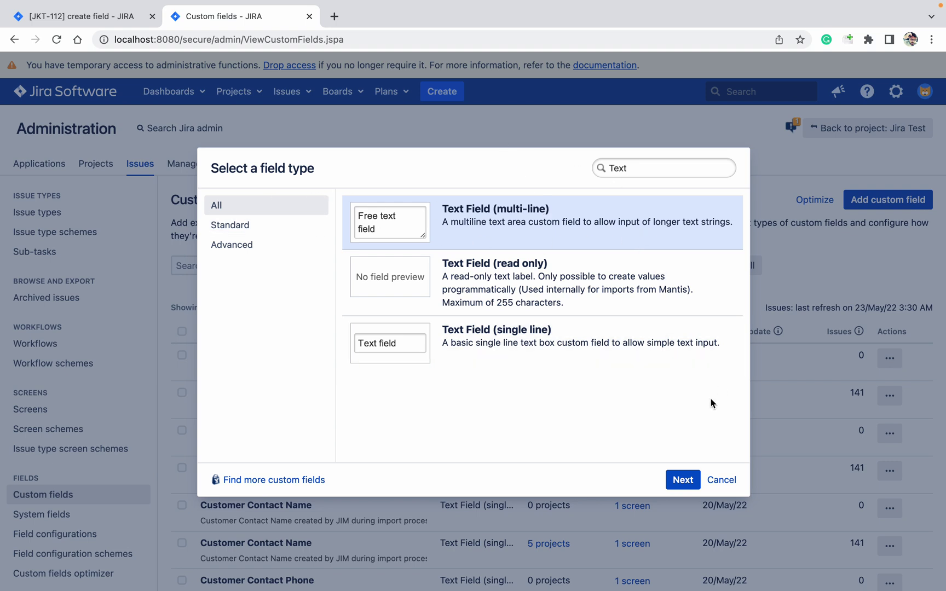
left_click(684, 481)
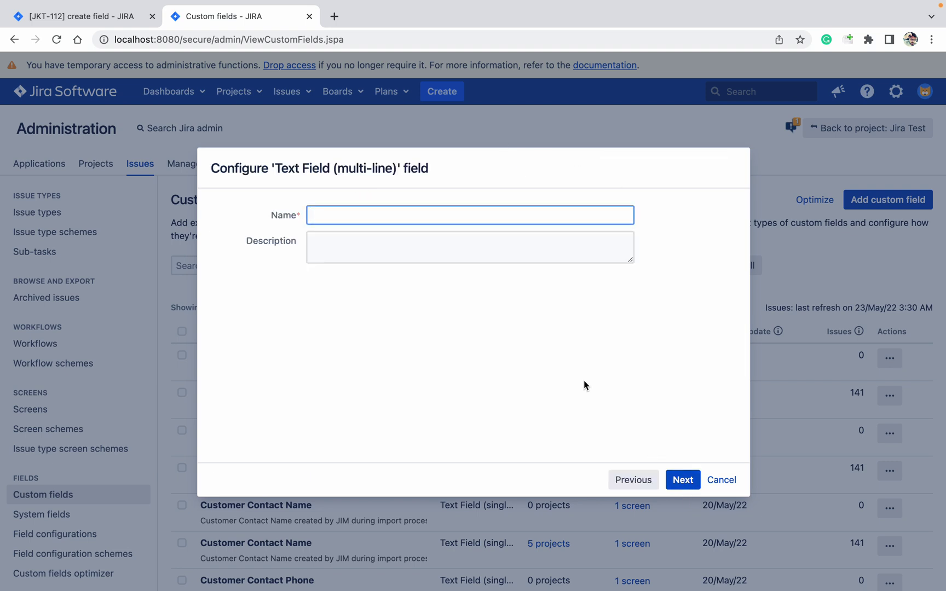
- Name the field RCA and create it for all issue types in Jira Test (JT)
type("RCA")
left_click(683, 479)
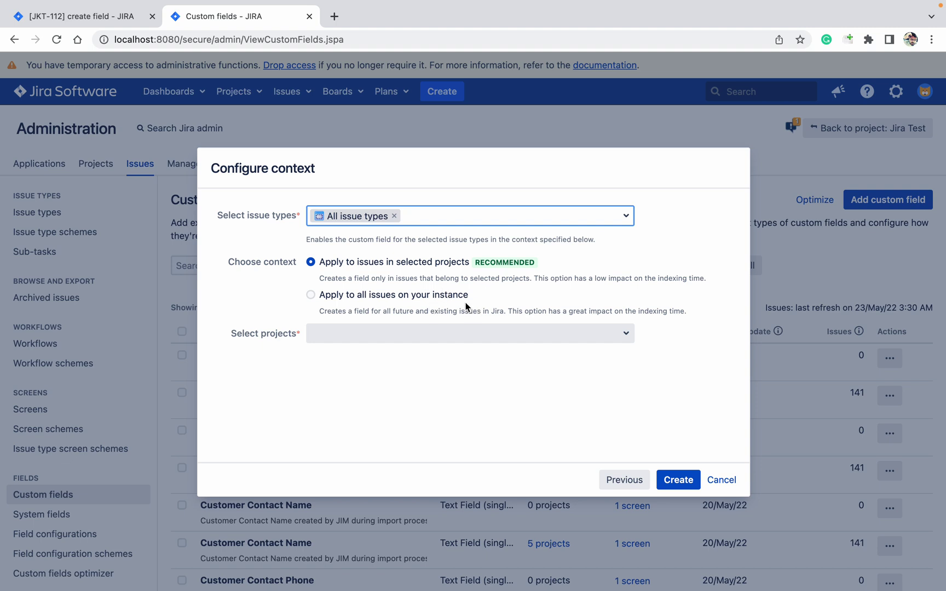
left_click(677, 480)
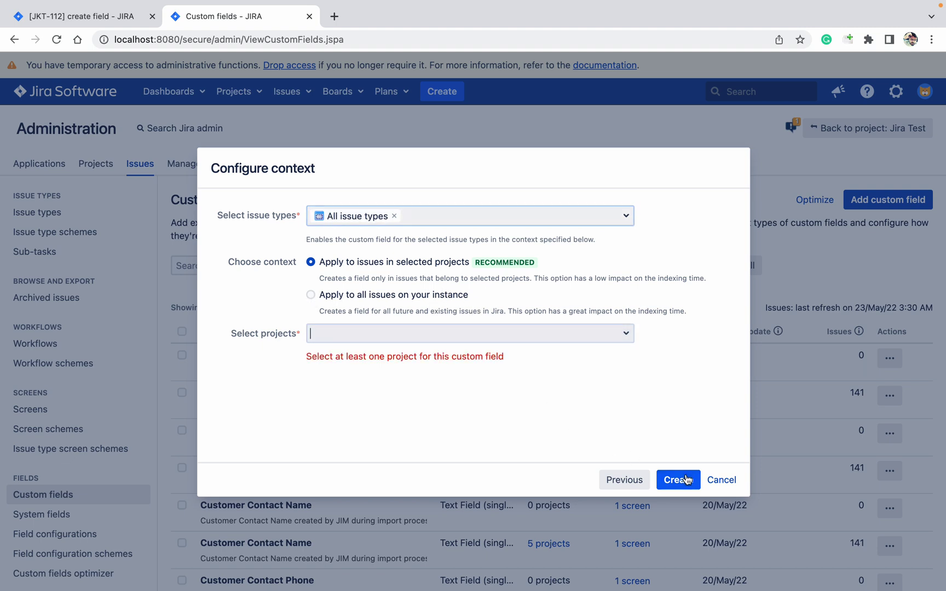
left_click(479, 339)
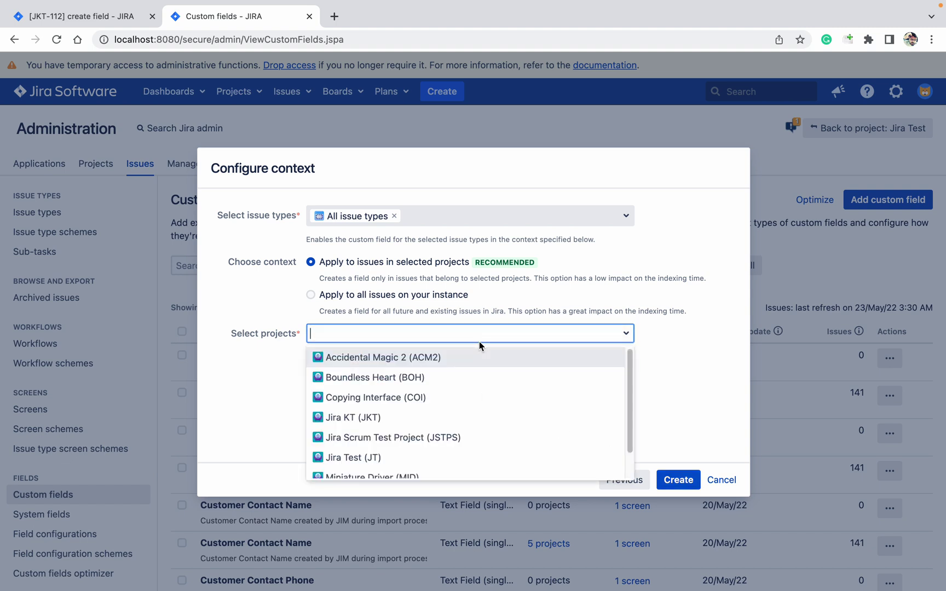
left_click(413, 457)
left_click(678, 480)
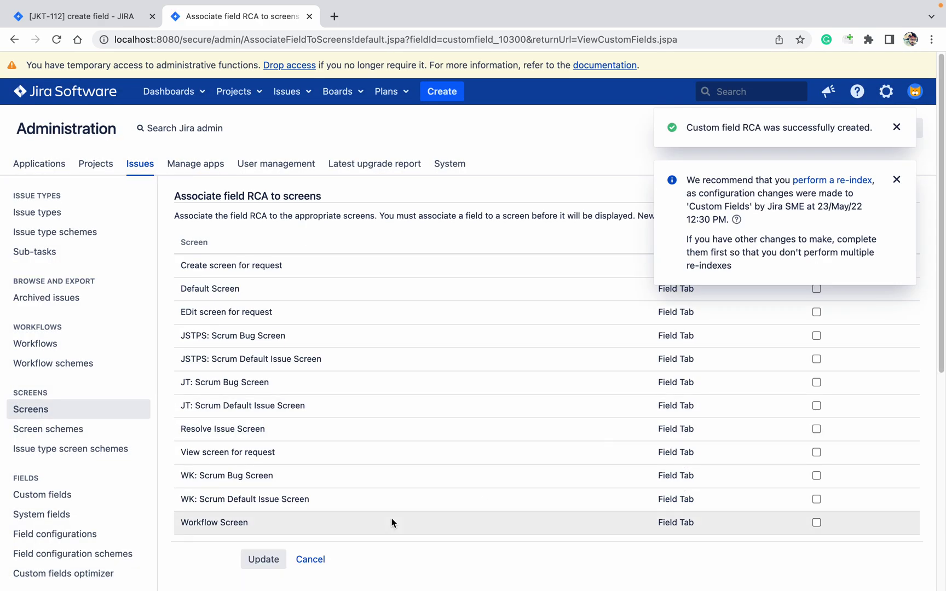
- Save screen associations, filter Custom fields by 'rc' to check RCA, and dismiss the re-index notice
left_click(262, 560)
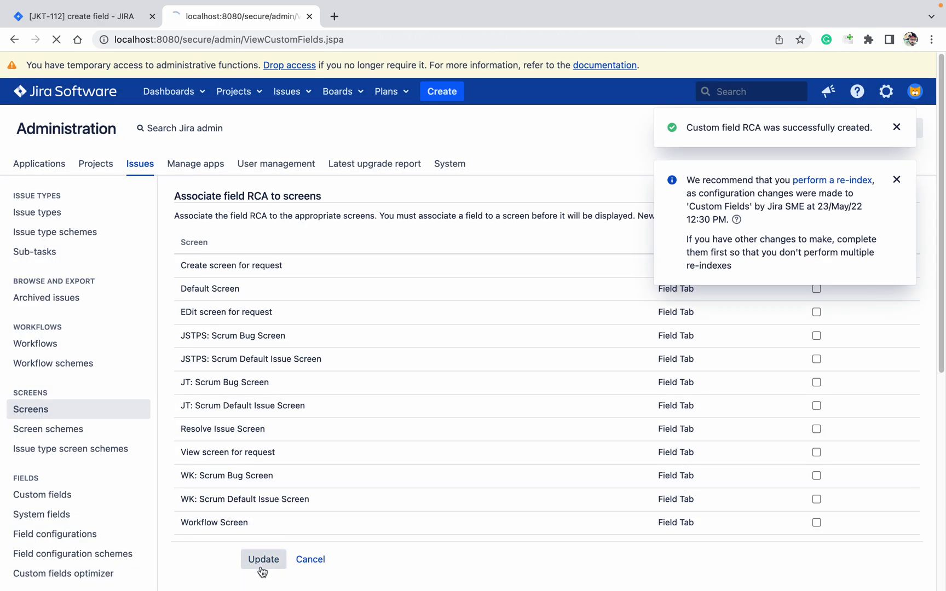
left_click(249, 265)
type("rca")
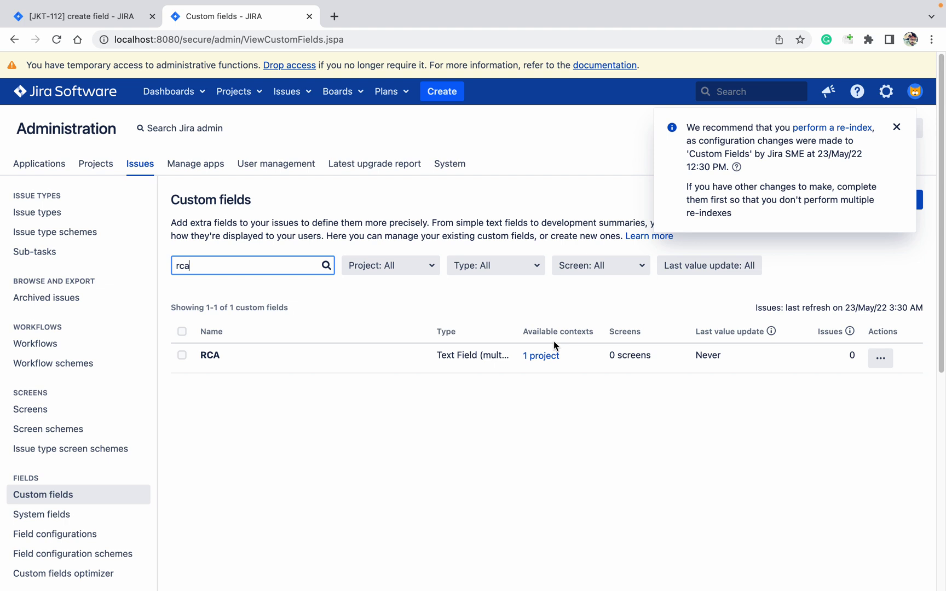
left_click(888, 362)
left_click(900, 181)
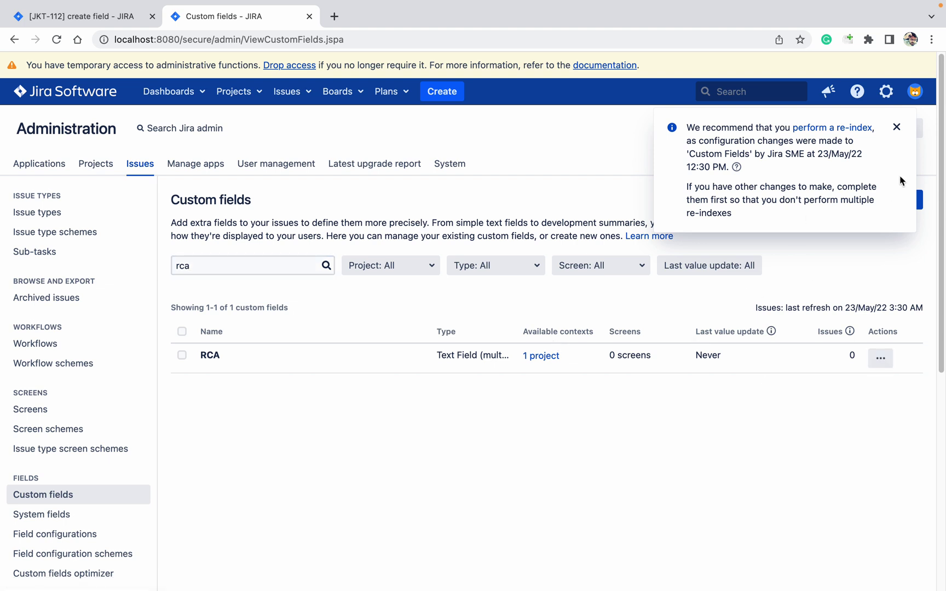
left_click(896, 128)
- Start another custom field and choose the Date Picker type
left_click(887, 199)
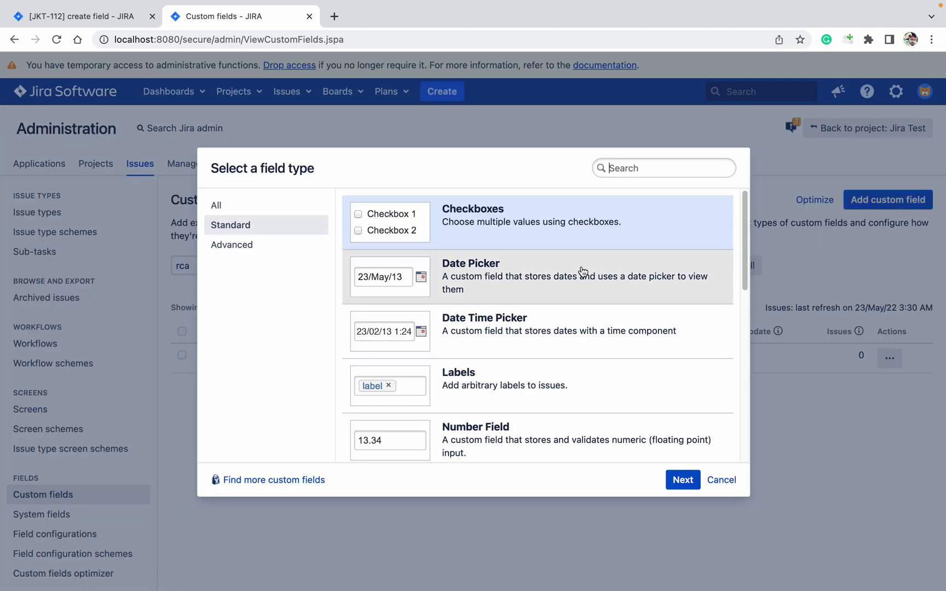
left_click(481, 278)
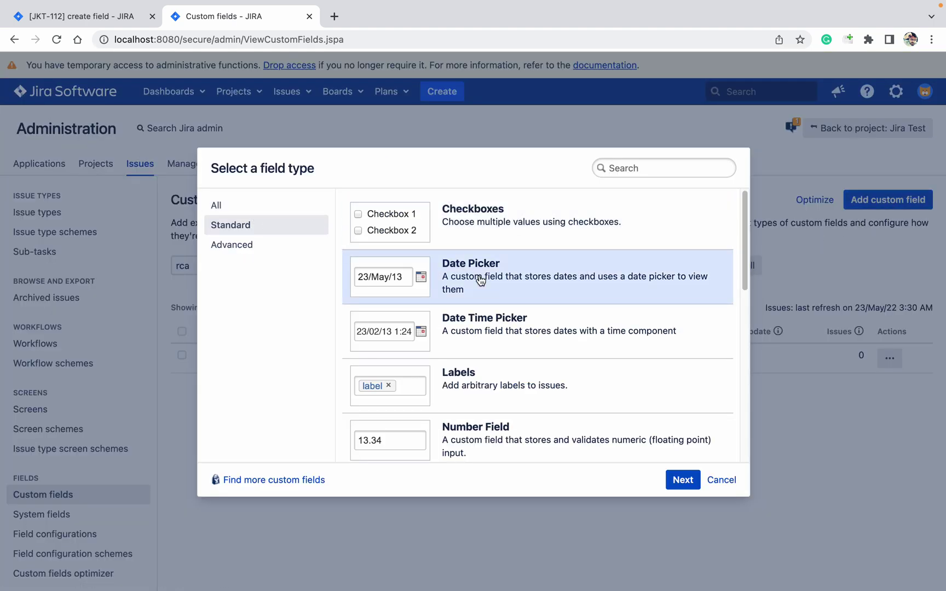
left_click(659, 170)
type("SLA")
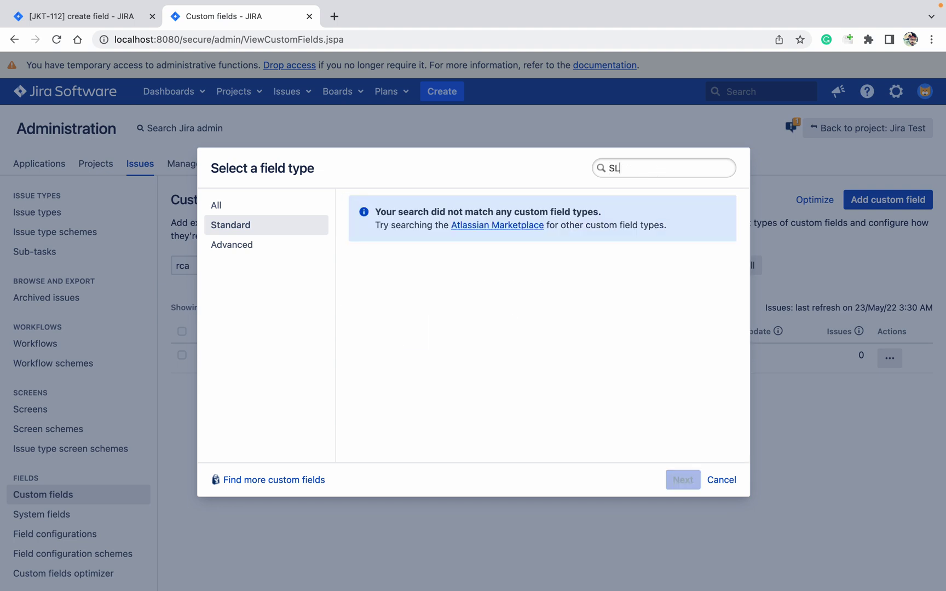
key("BackSpace")
key("BackSpace")
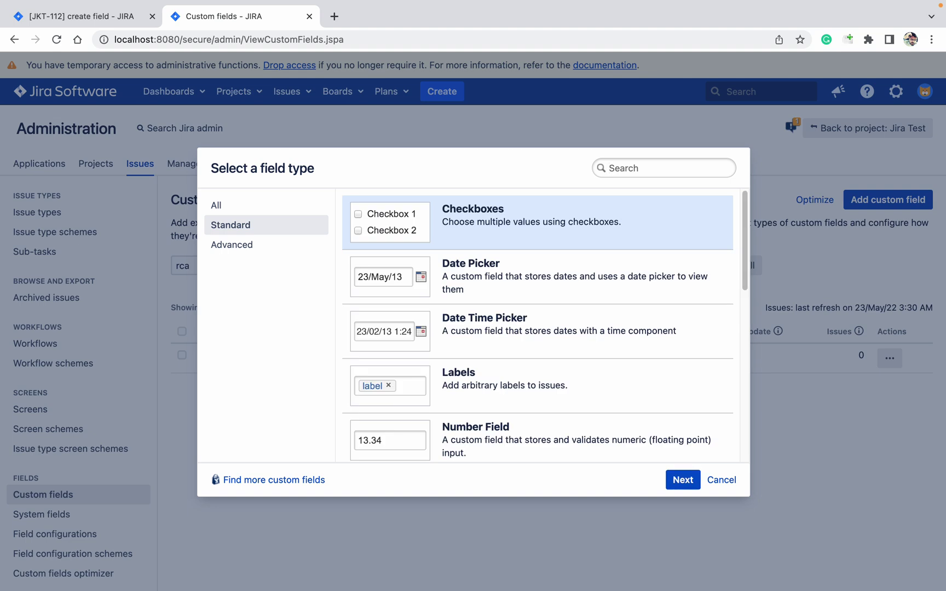
left_click(529, 265)
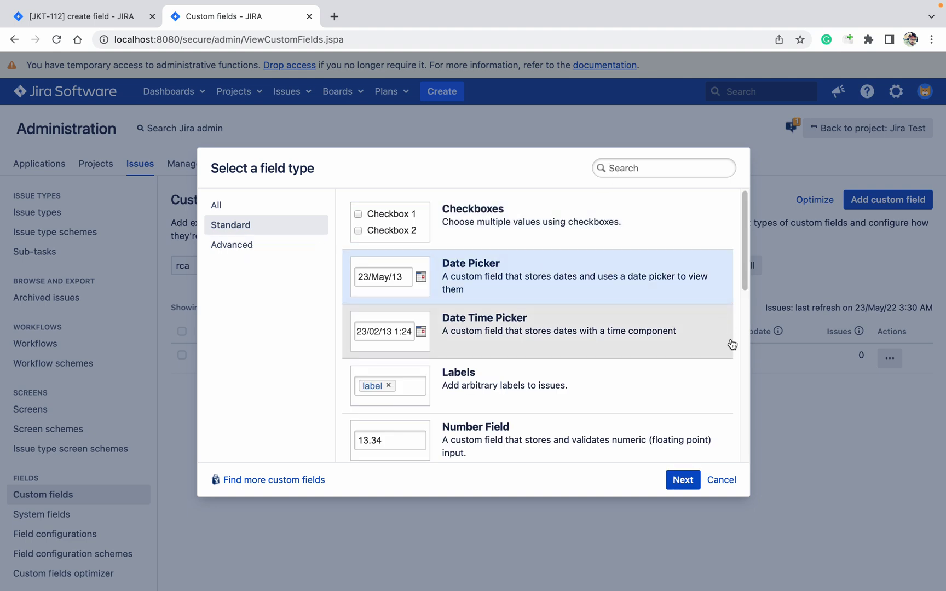
left_click(696, 480)
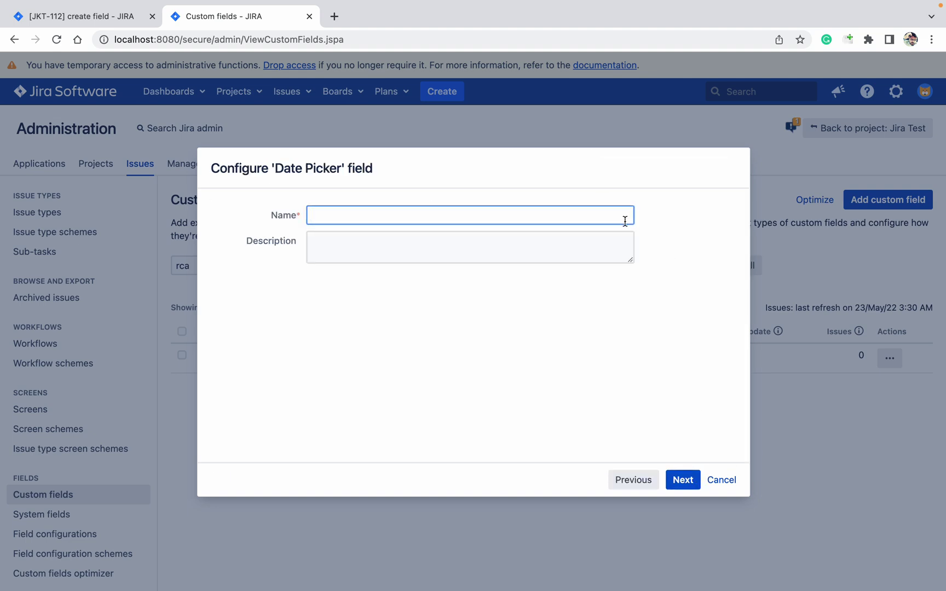
- Name it SLA, restrict it to Jira Test (JT), create it and skip screen association
type("SLA")
left_click(681, 480)
left_click(433, 337)
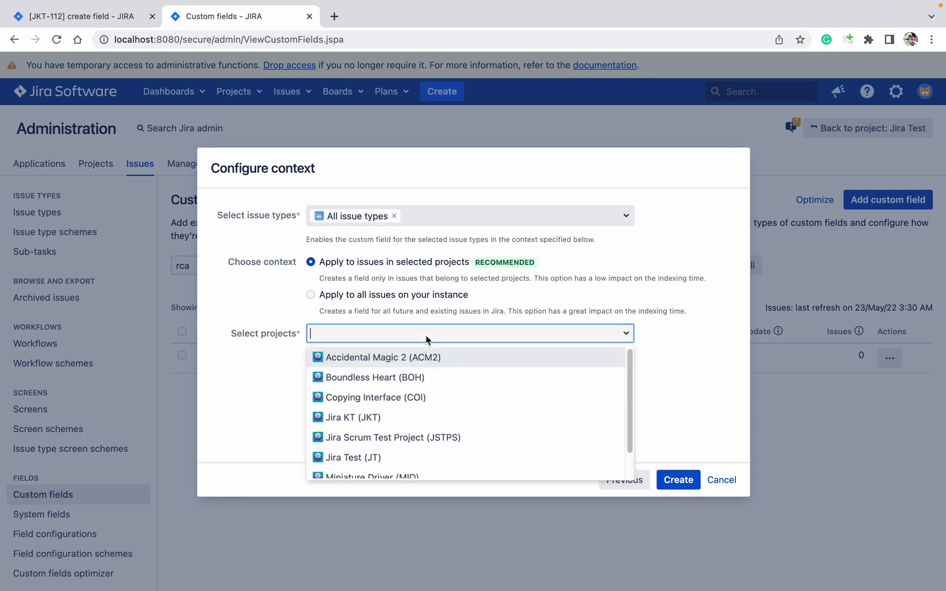
left_click(419, 458)
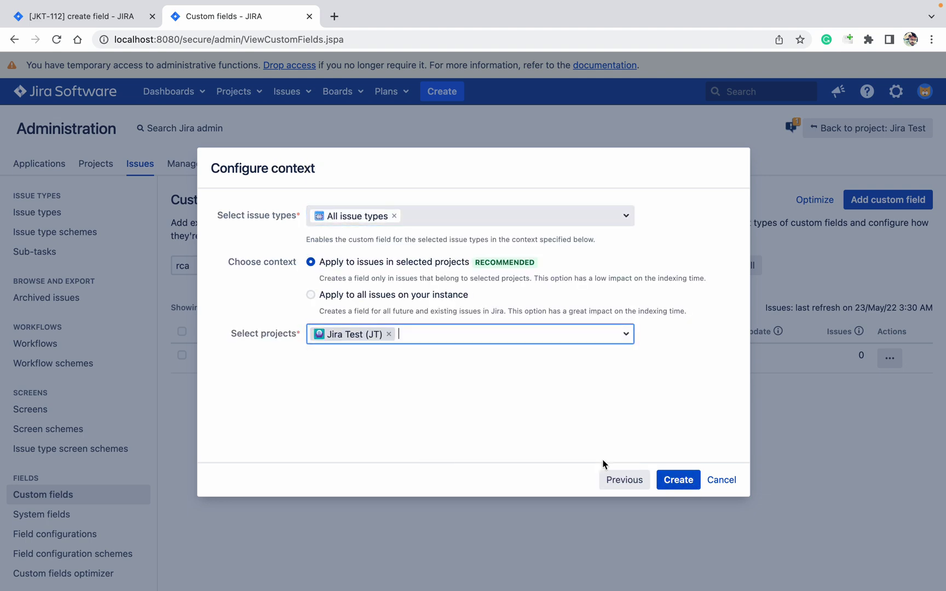
left_click(683, 485)
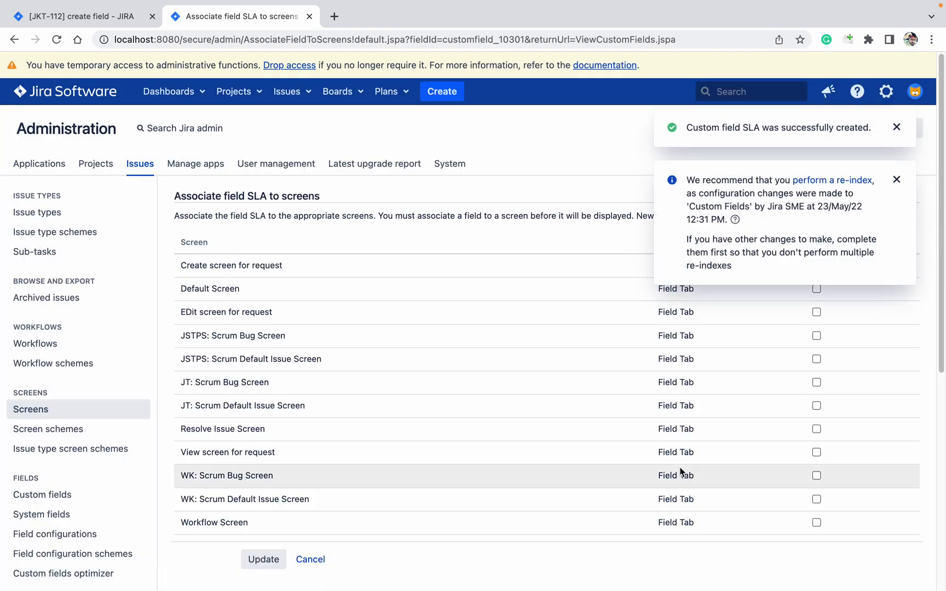
left_click(268, 561)
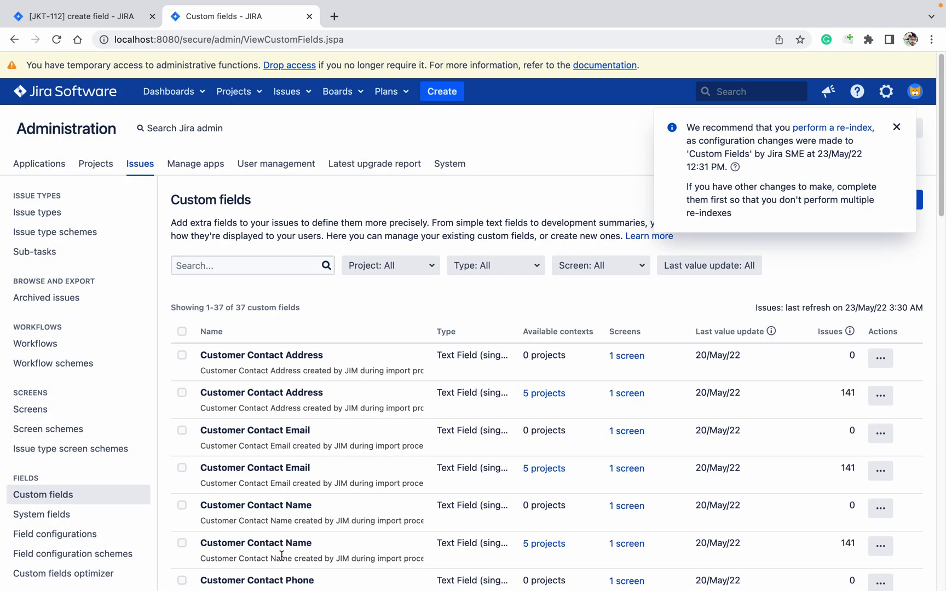
- Search the custom fields for 'SL' to check SLA's entry, dismiss the re-index notice, and add another field
left_click(289, 271)
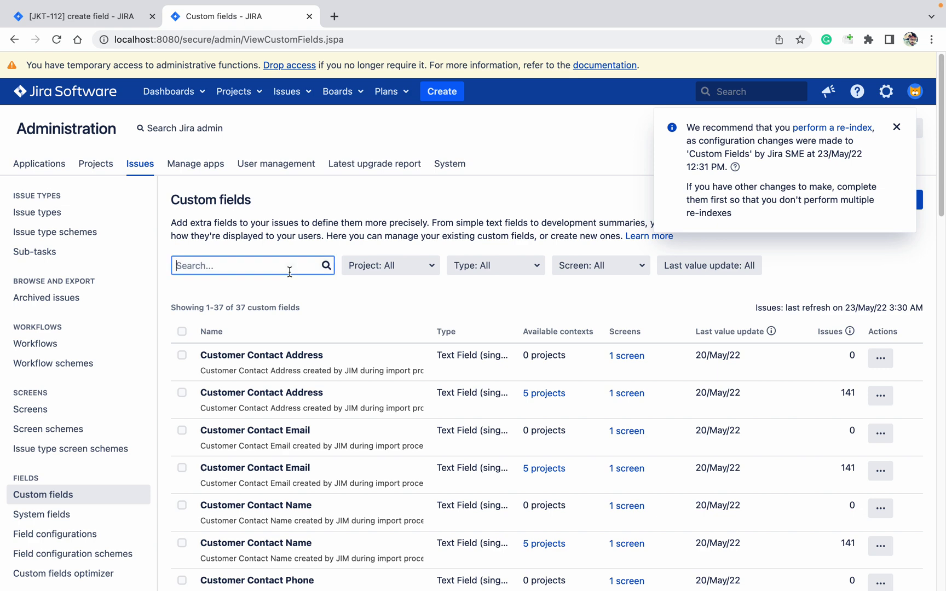
type("SL")
key("BackSpace")
key("BackSpace")
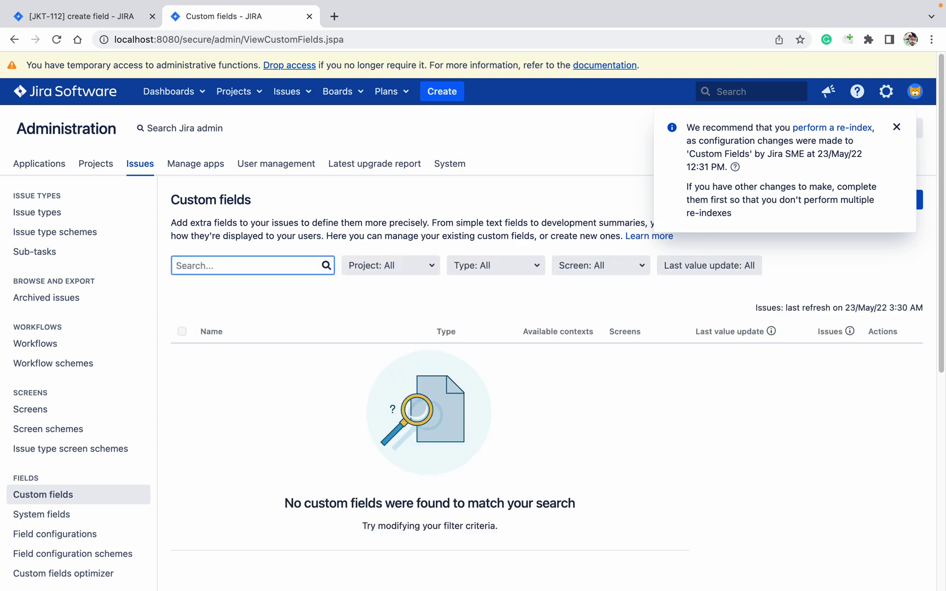
type("SLA")
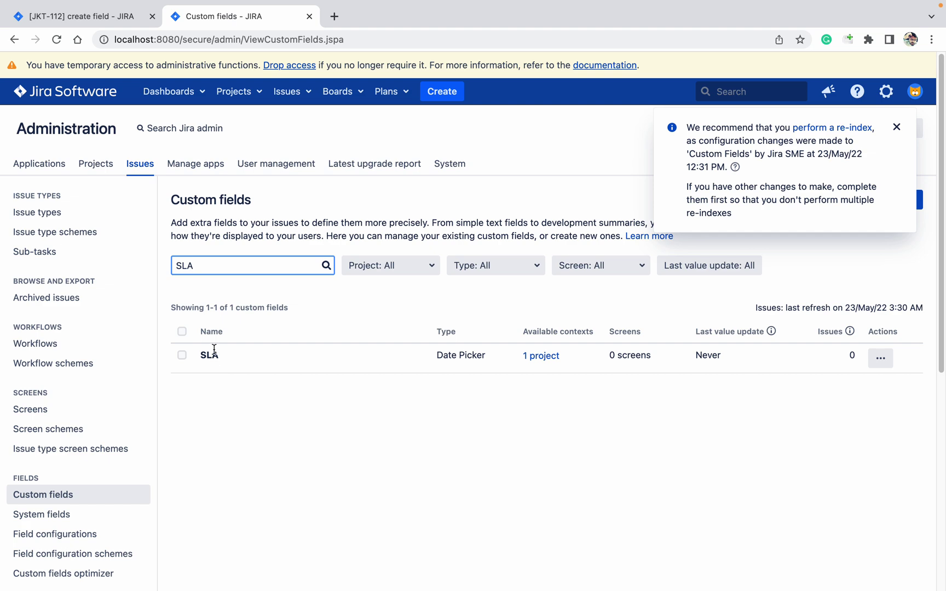
left_click(896, 127)
left_click(898, 202)
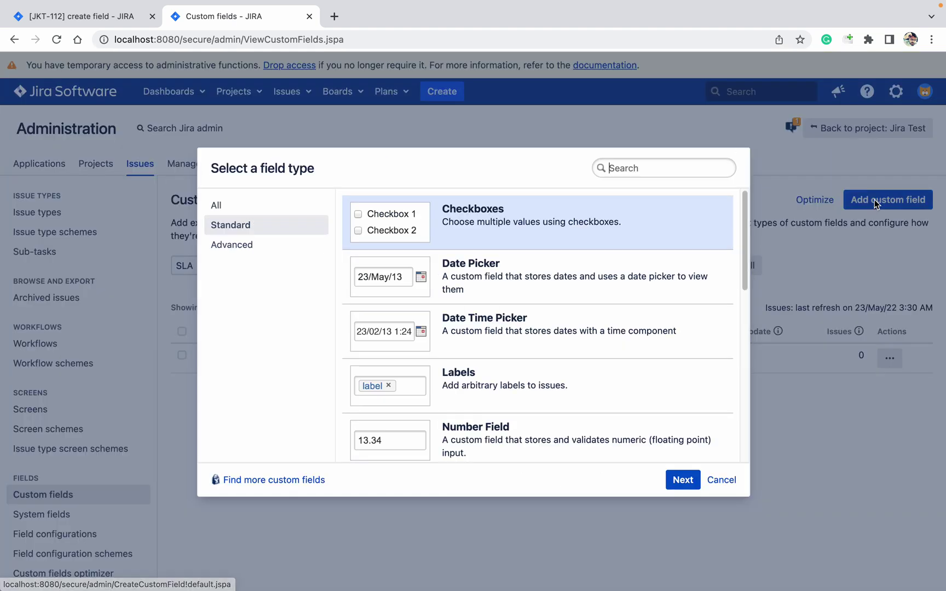
- Pick Select List (single choice) from all field types and continue to its configuration form
left_click(270, 211)
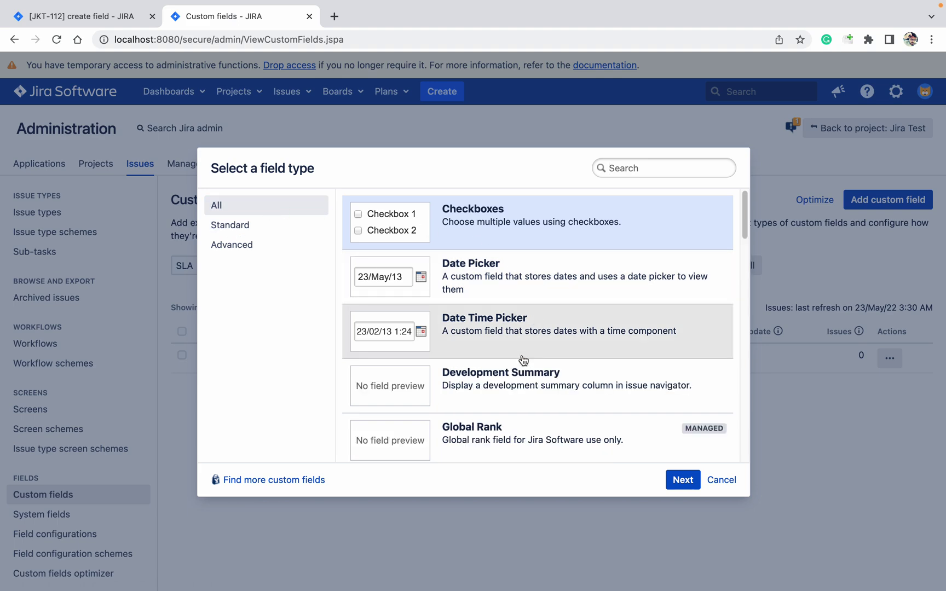
scroll(522, 359, "down", 3)
scroll(522, 362, "down", 5)
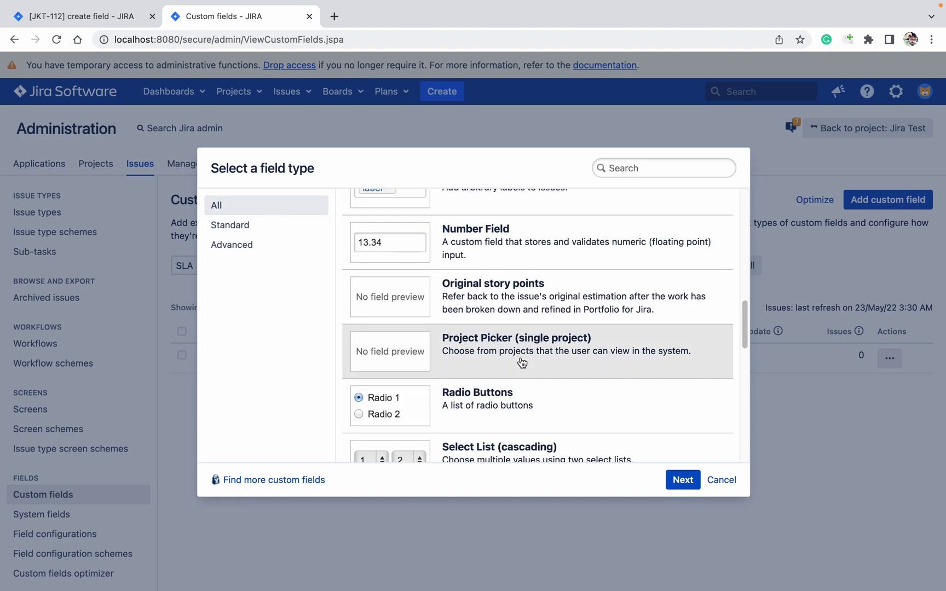
scroll(521, 363, "down", 3)
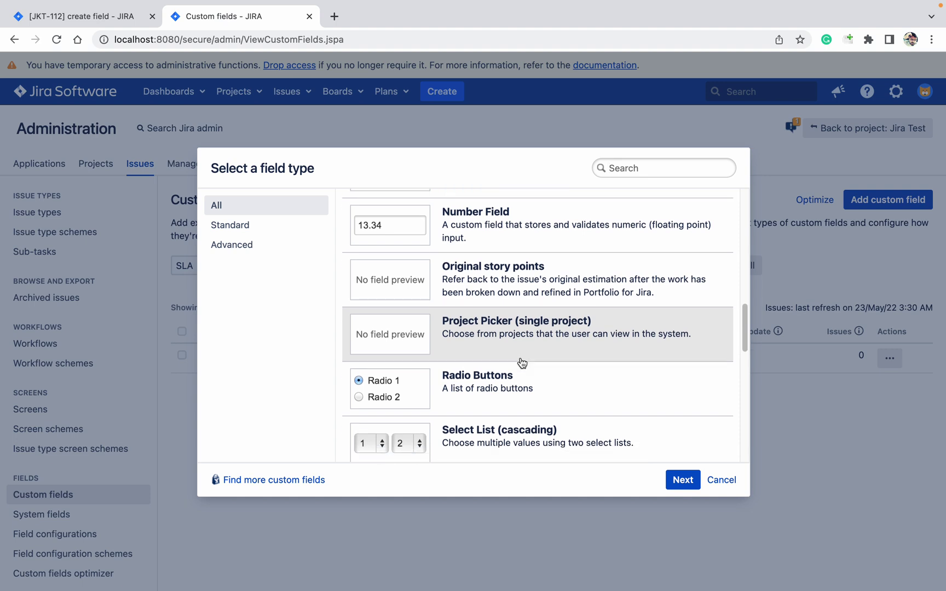
scroll(517, 394, "down", 3)
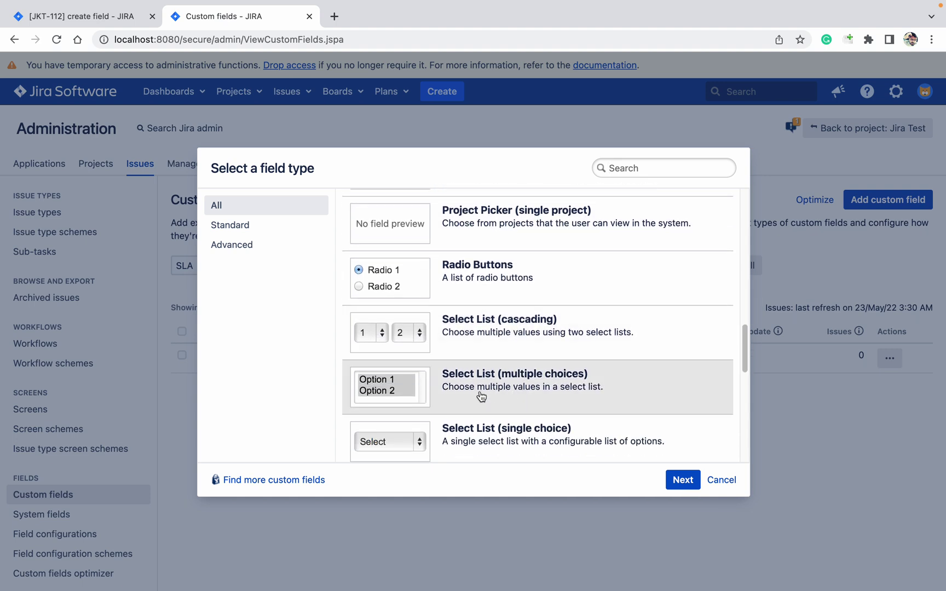
left_click(505, 430)
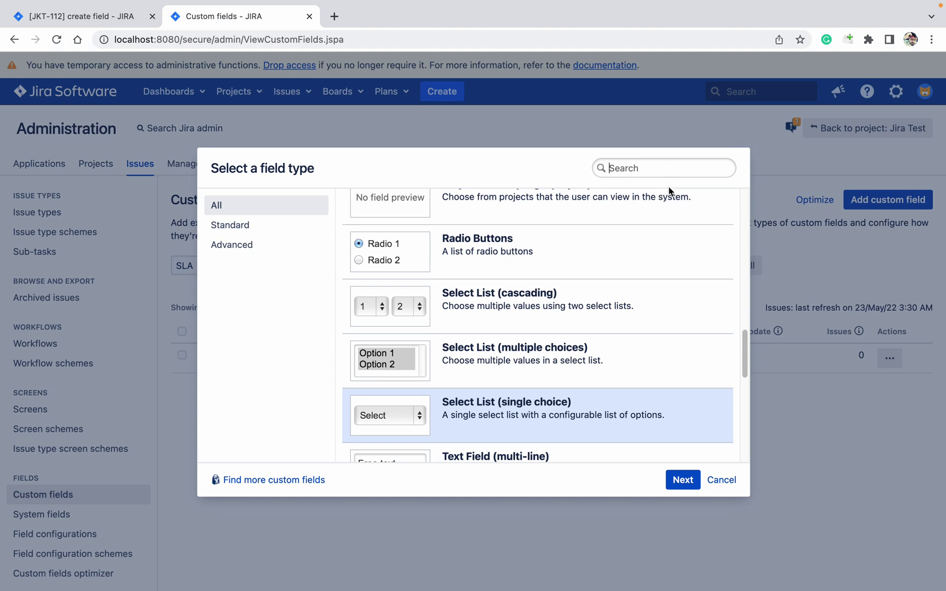
type("Ins")
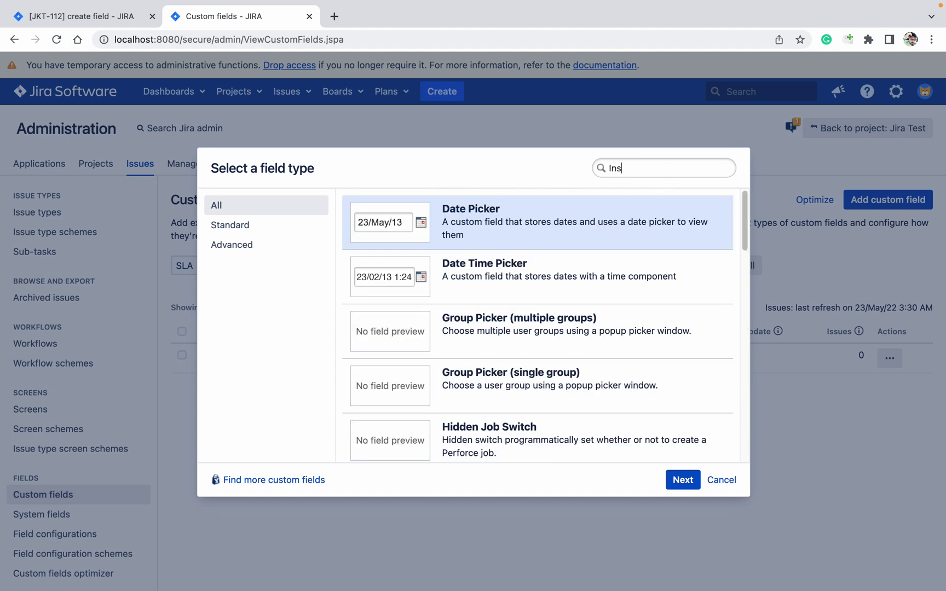
type("ta")
key("BackSpace")
key("BackSpace")
key("BackSpace")
key("BackSpace")
key("BackSpace")
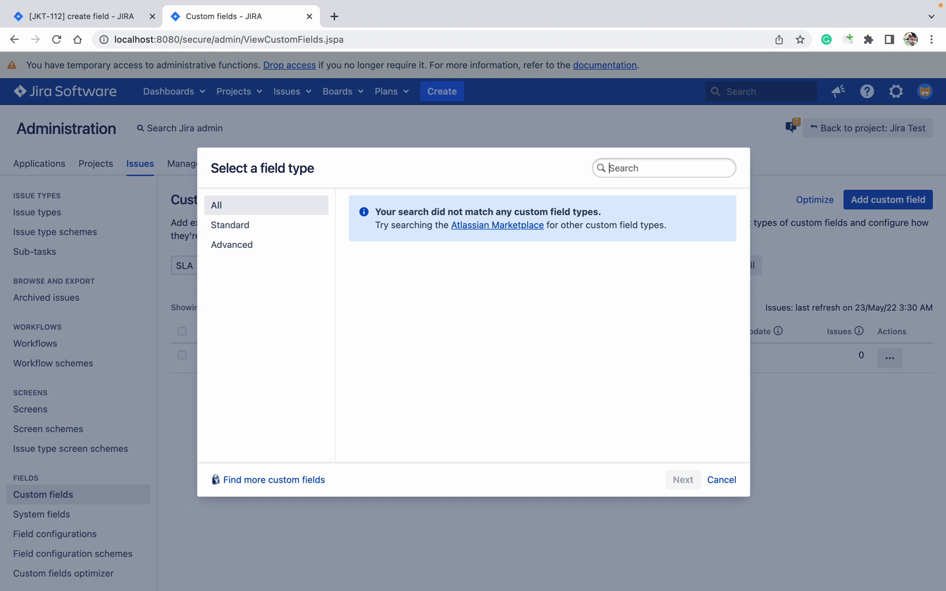
scroll(587, 388, "down", 12)
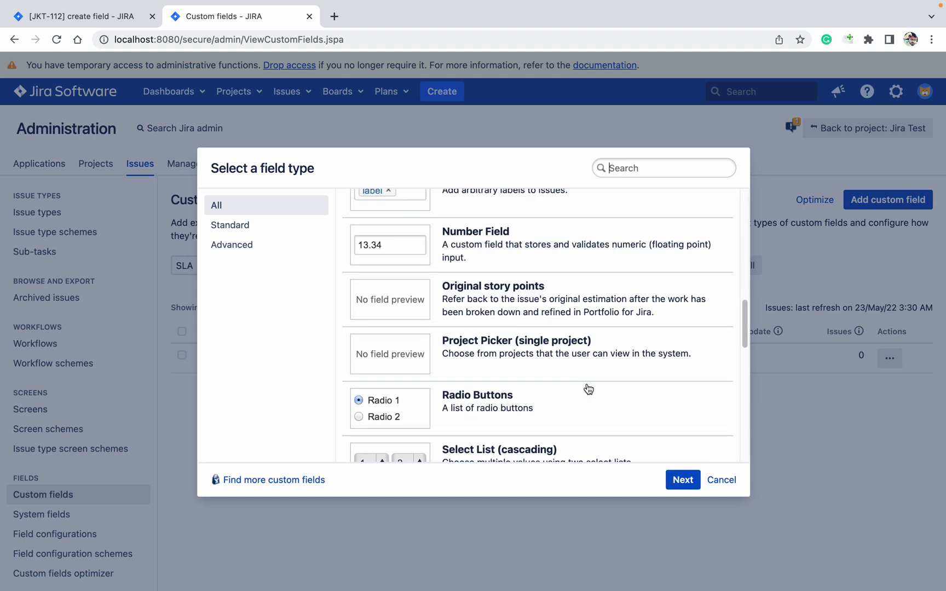
left_click(504, 335)
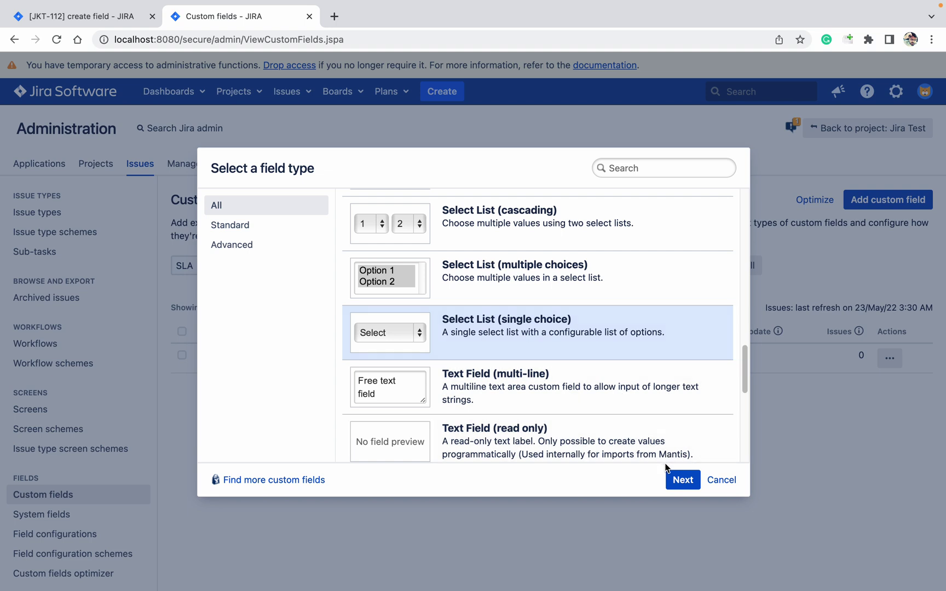
left_click(682, 479)
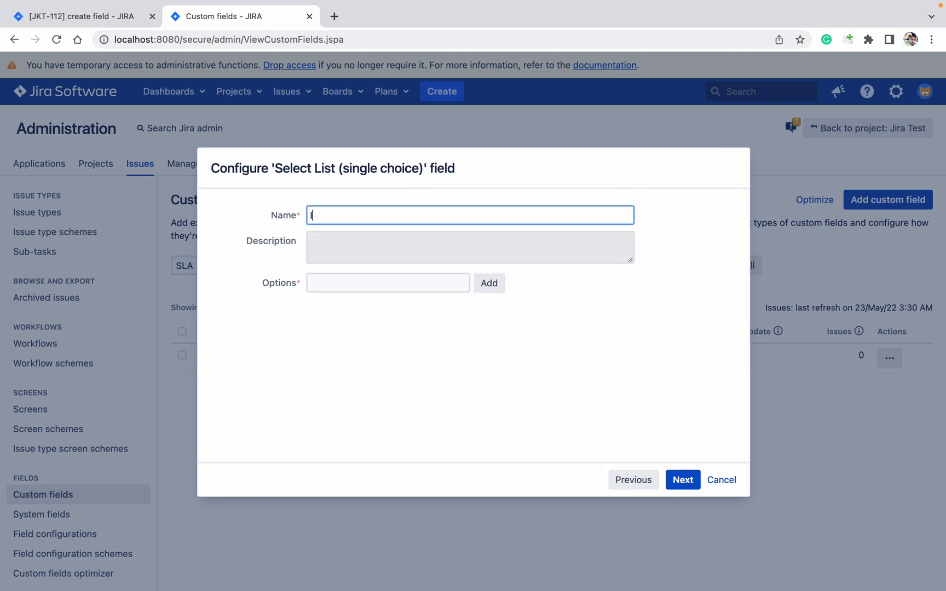
- Name the select list field Instance and add the options Prod and Dev
type("Instance")
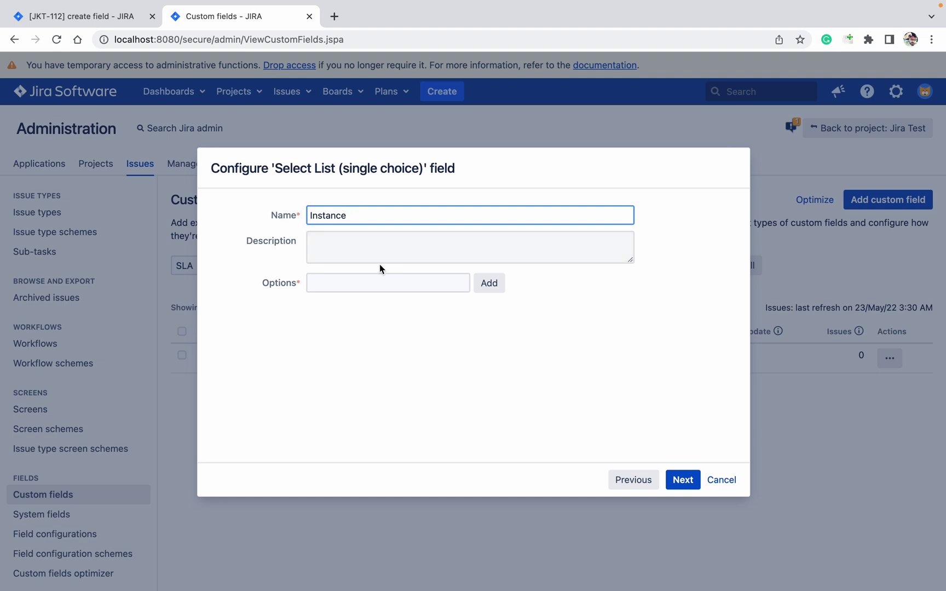
left_click(372, 279)
type("Non")
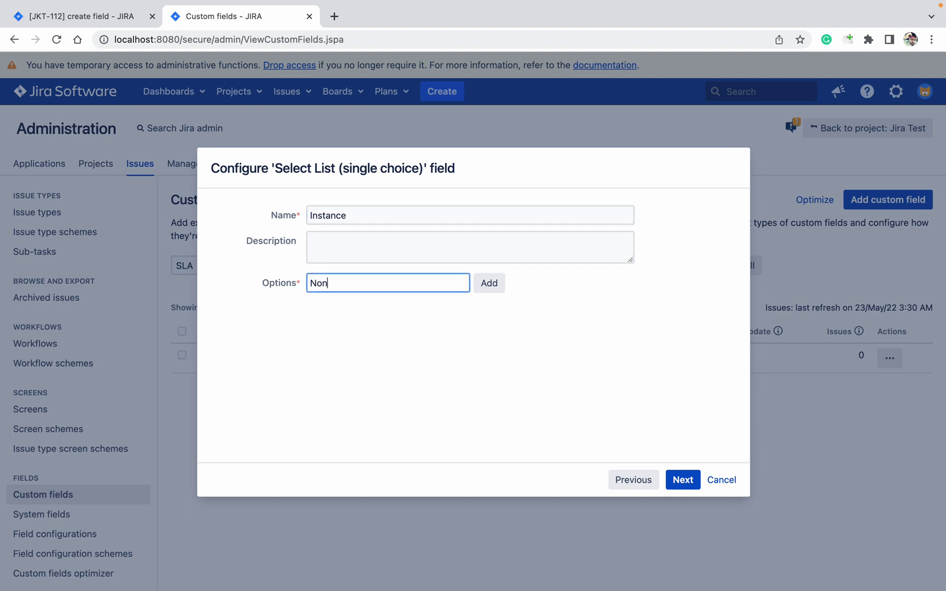
type("e")
key("BackSpace")
key("BackSpace")
type("Prod")
left_click(491, 287)
type("Dev")
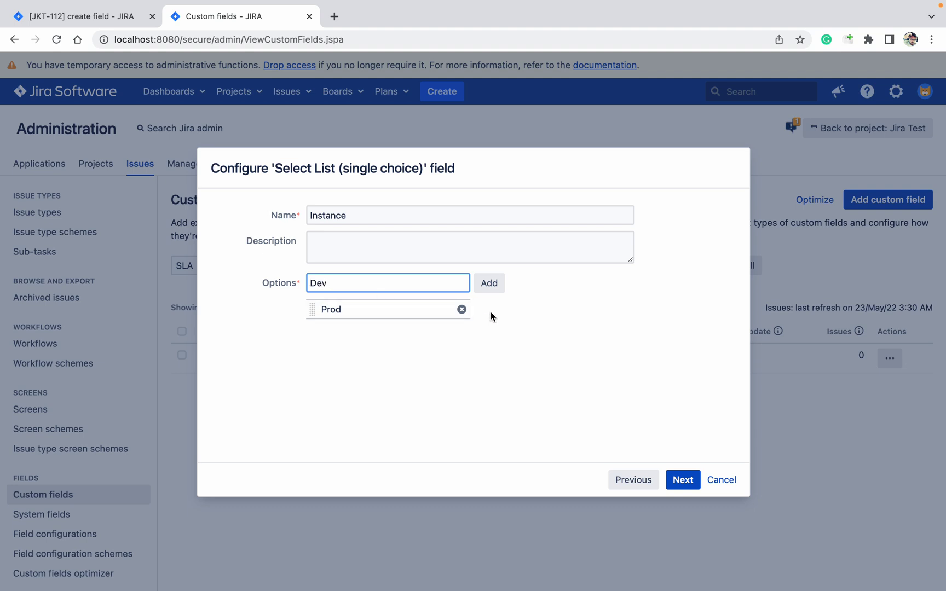
left_click(483, 282)
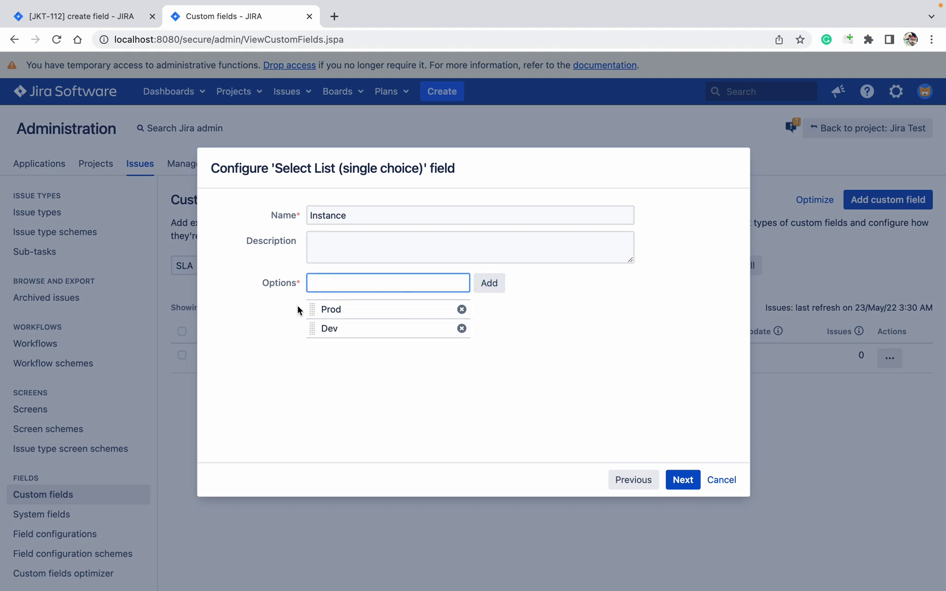
left_click(683, 479)
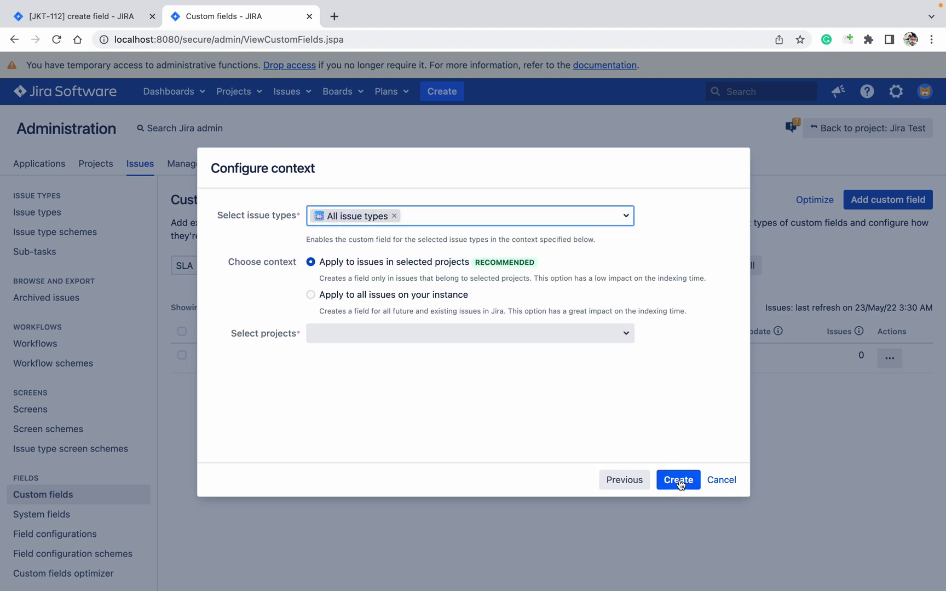
- Restrict Instance to Jira Test (JT), create it, and skip screen association back to the field list
left_click(376, 335)
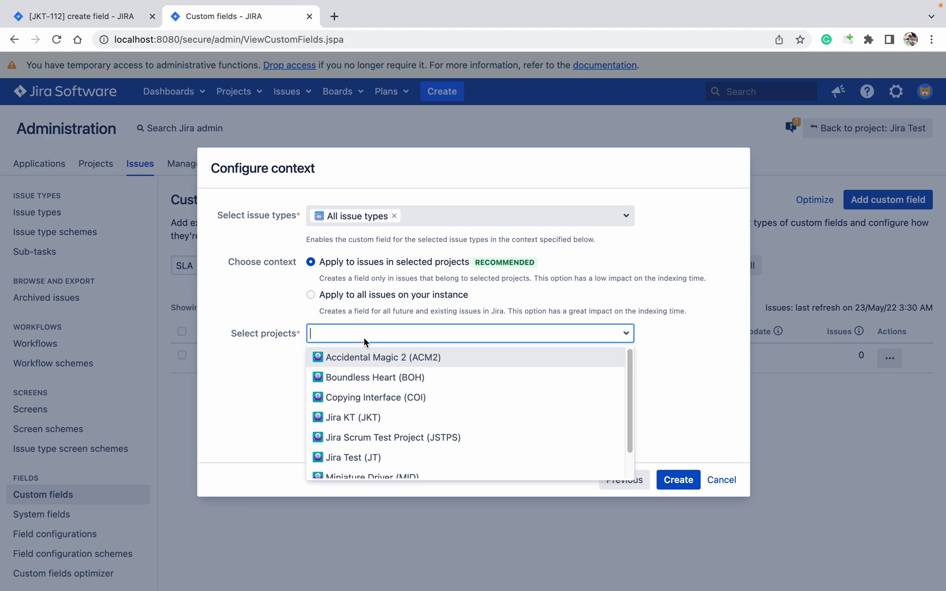
left_click(371, 465)
left_click(679, 480)
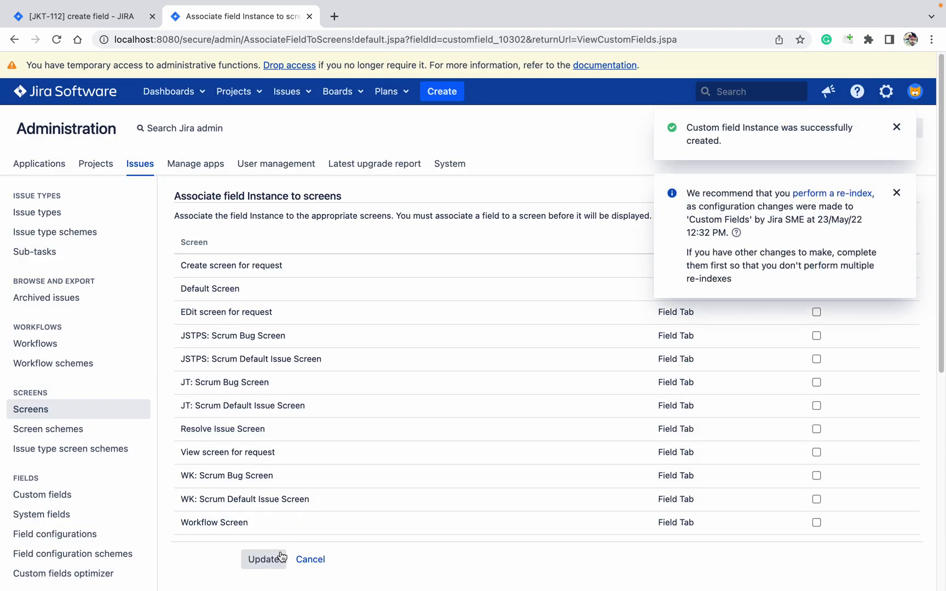
left_click(280, 557)
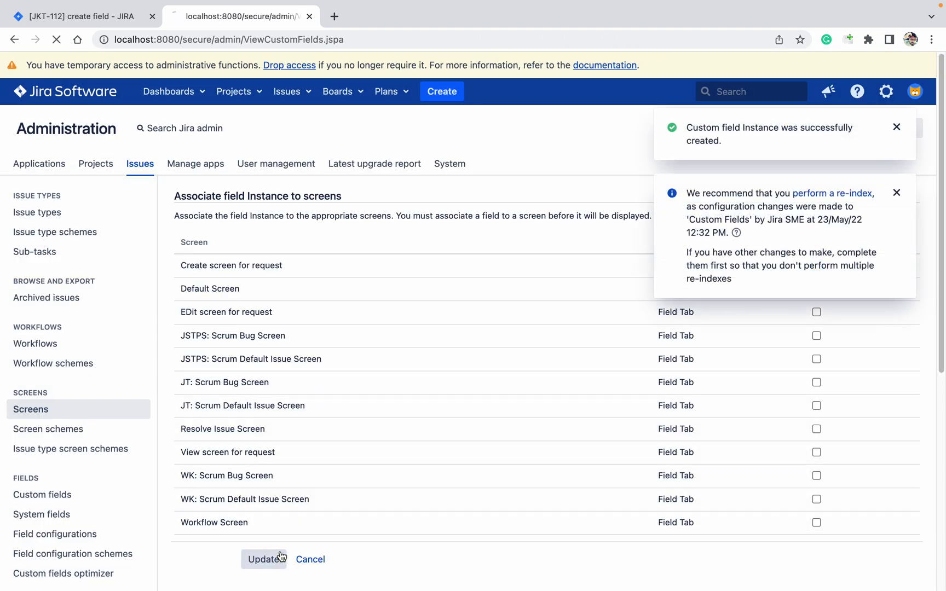
scroll(292, 499, "down", 15)
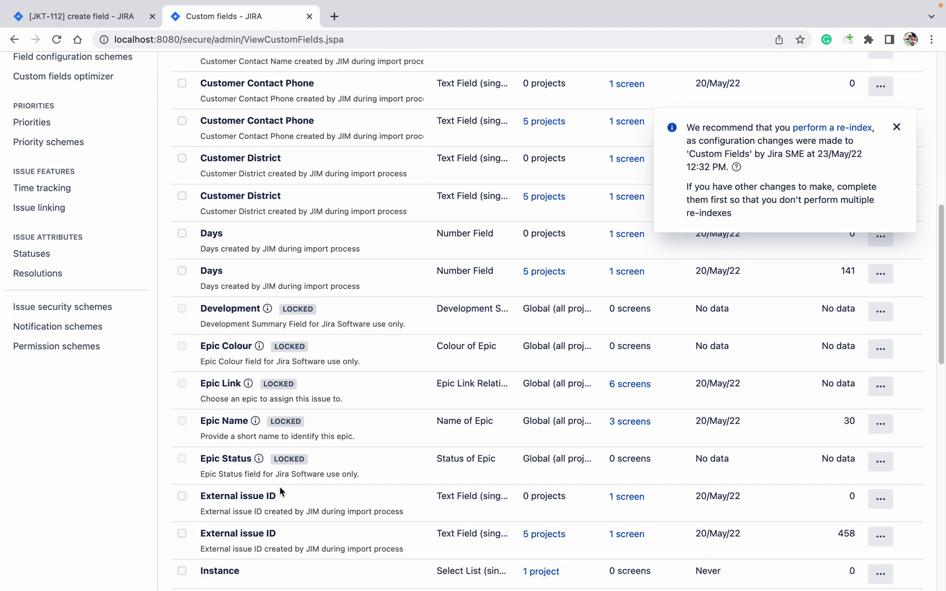
- Close the re-index recommendation and confirm RCA, SLA and Instance each show 1 project
scroll(269, 472, "down", 5)
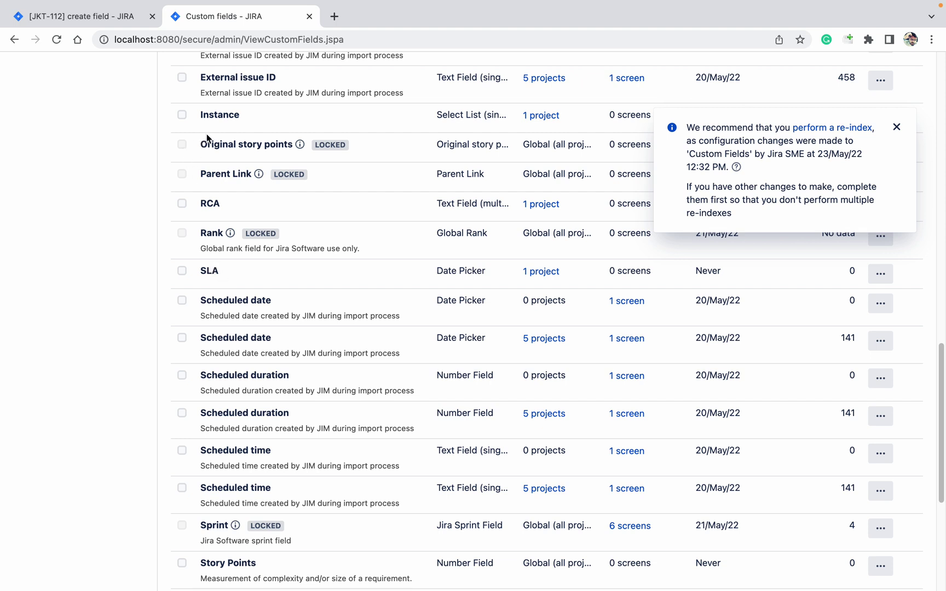
left_click(895, 128)
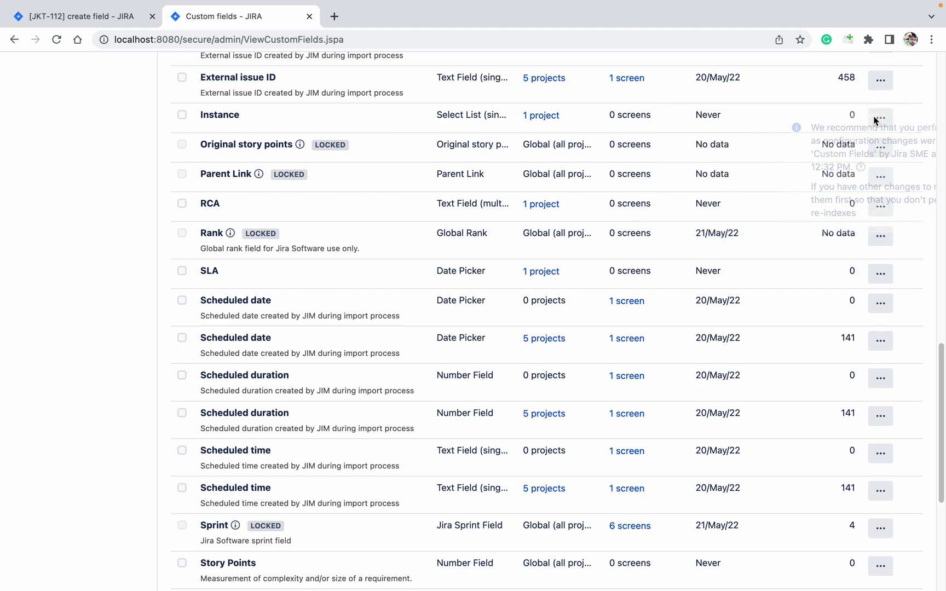
scroll(525, 80, "down", 4)
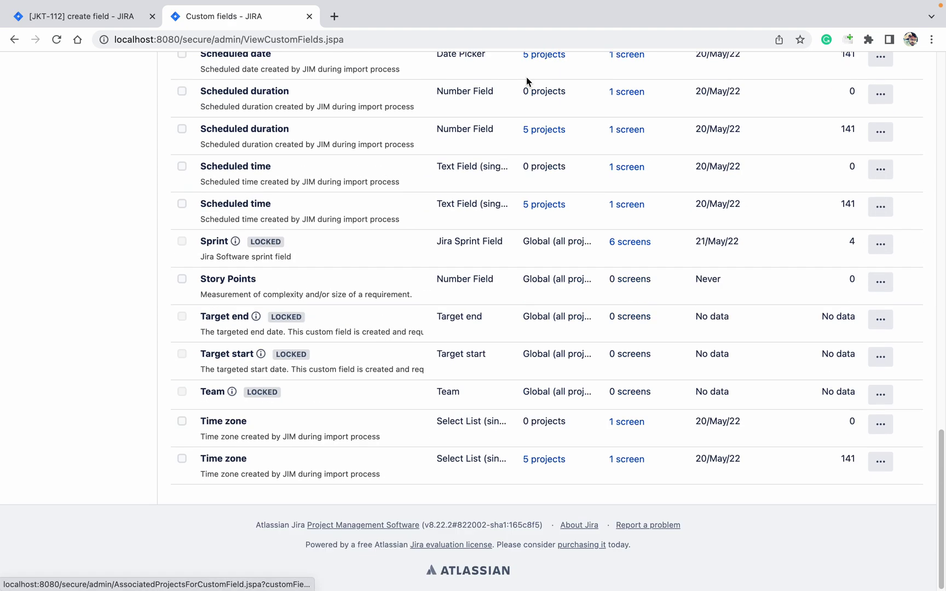